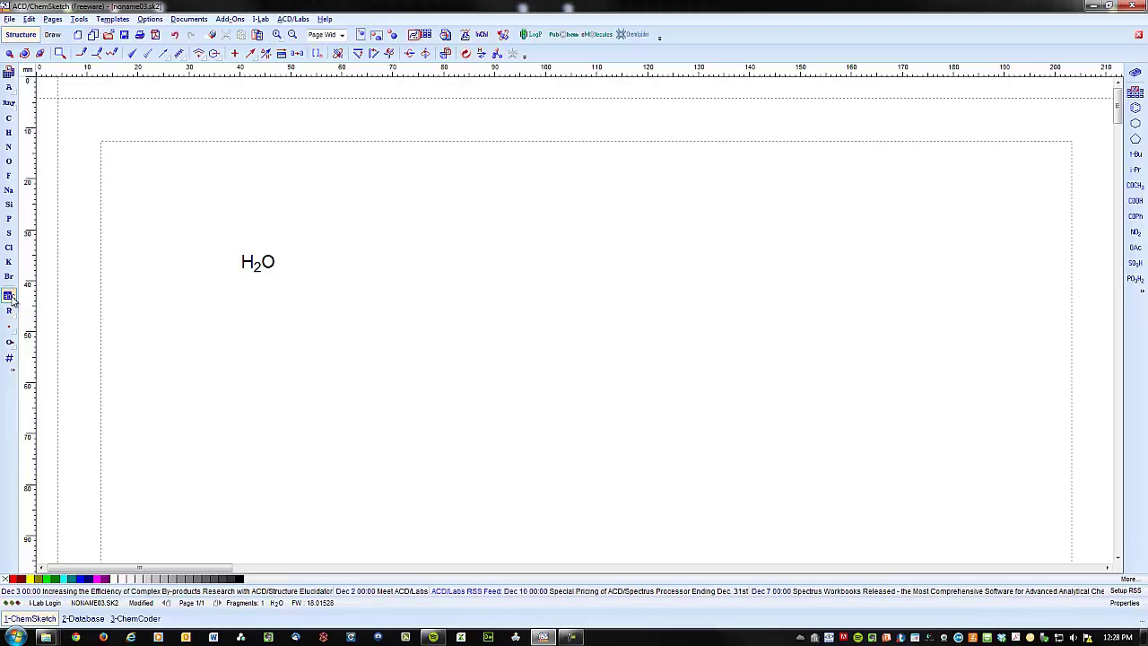
Insert a '..' text label just above-right of H2O, then reopen and cancel its editor.
click(405, 216)
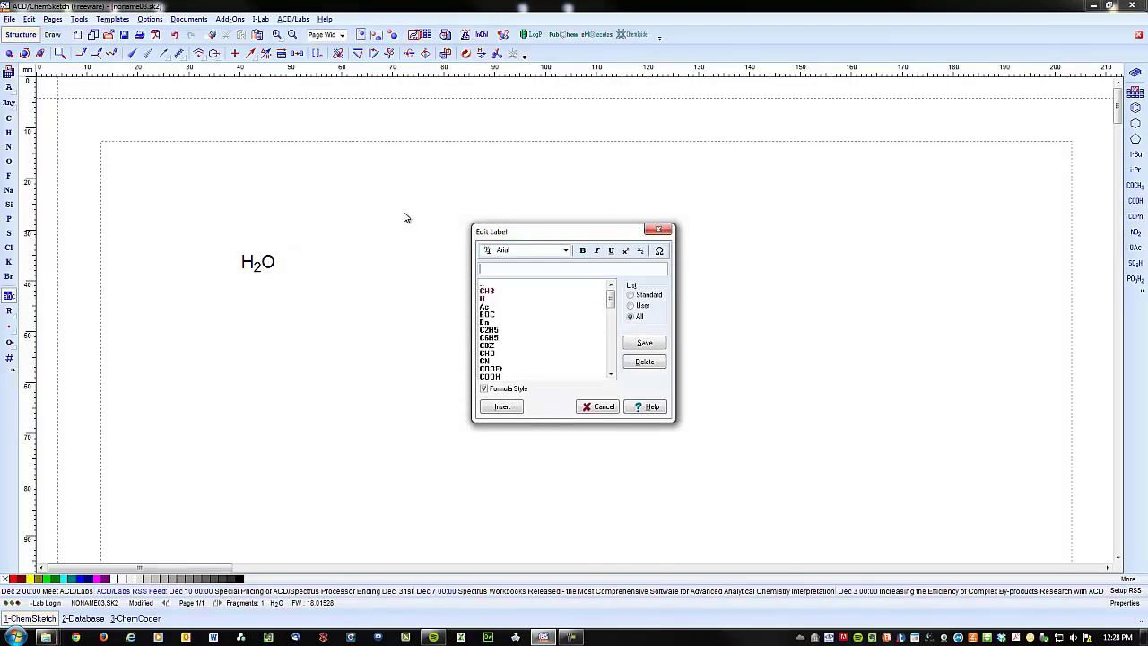
text(..)
click(502, 407)
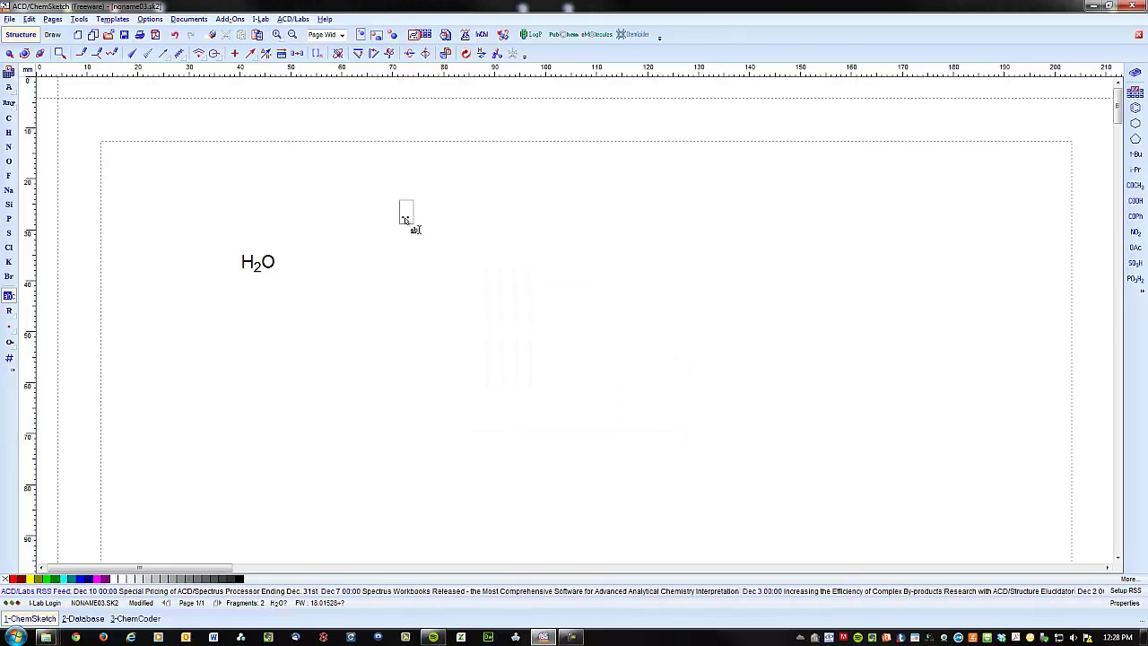
click(406, 220)
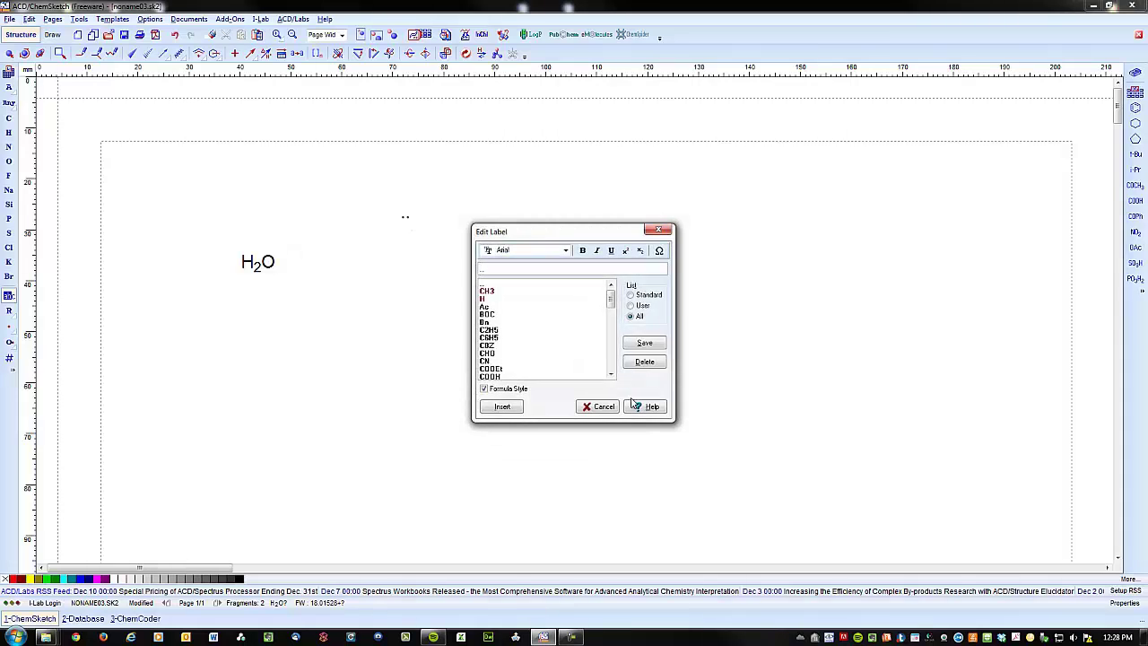
click(601, 407)
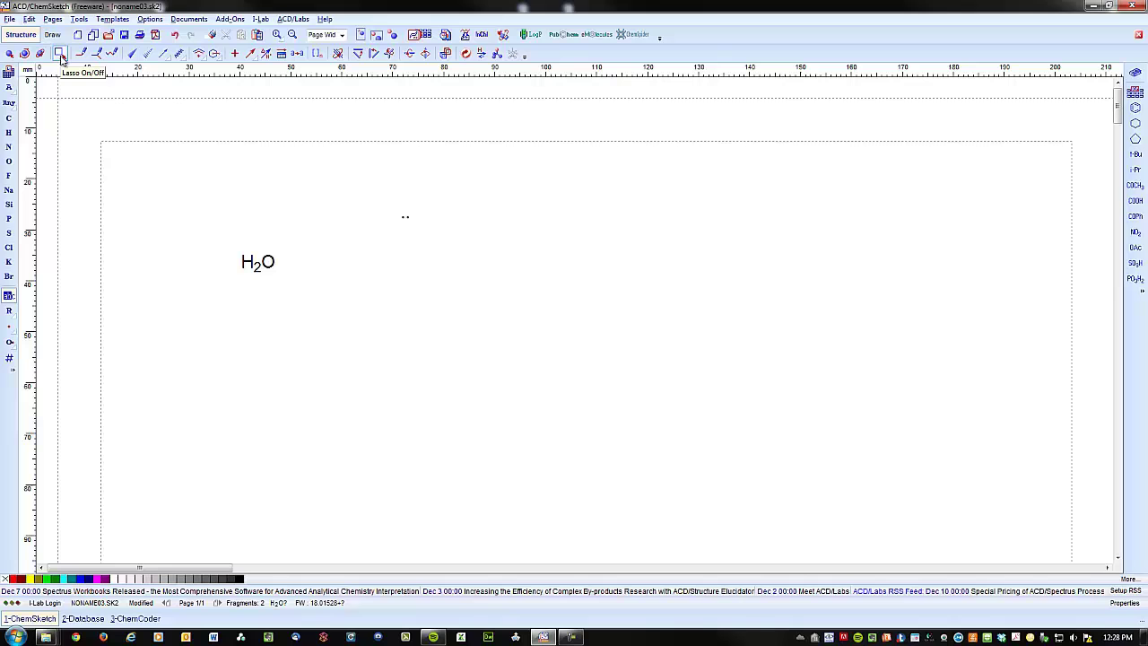
Lasso-select the two dots and scale them up with a corner handle.
click(61, 54)
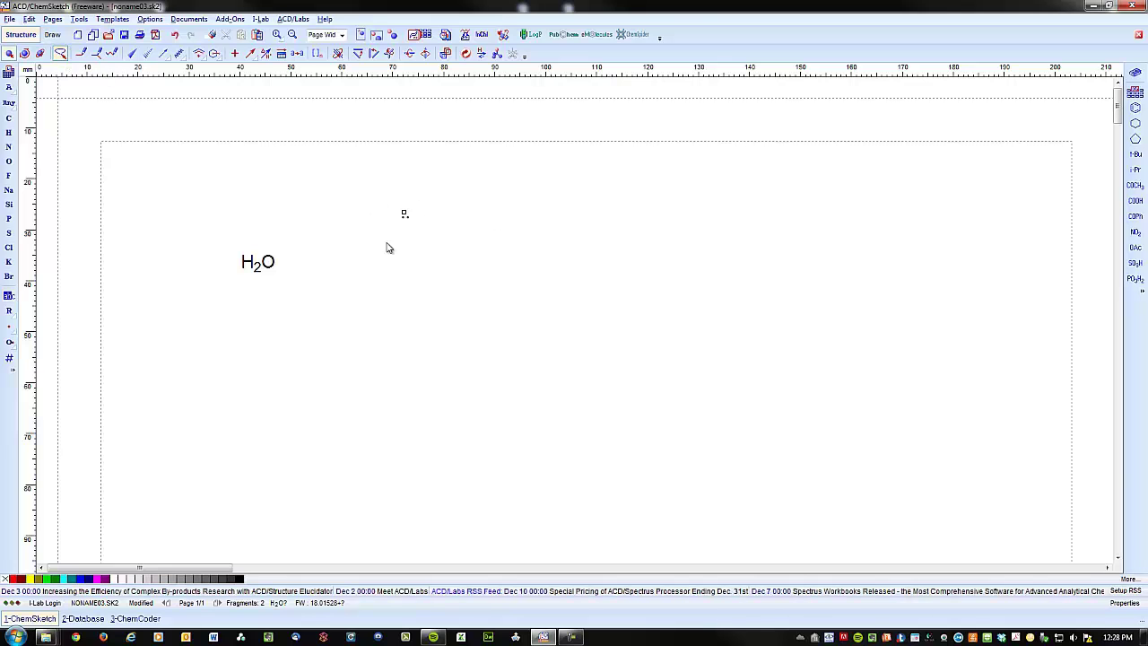
drag(391, 247, 417, 194)
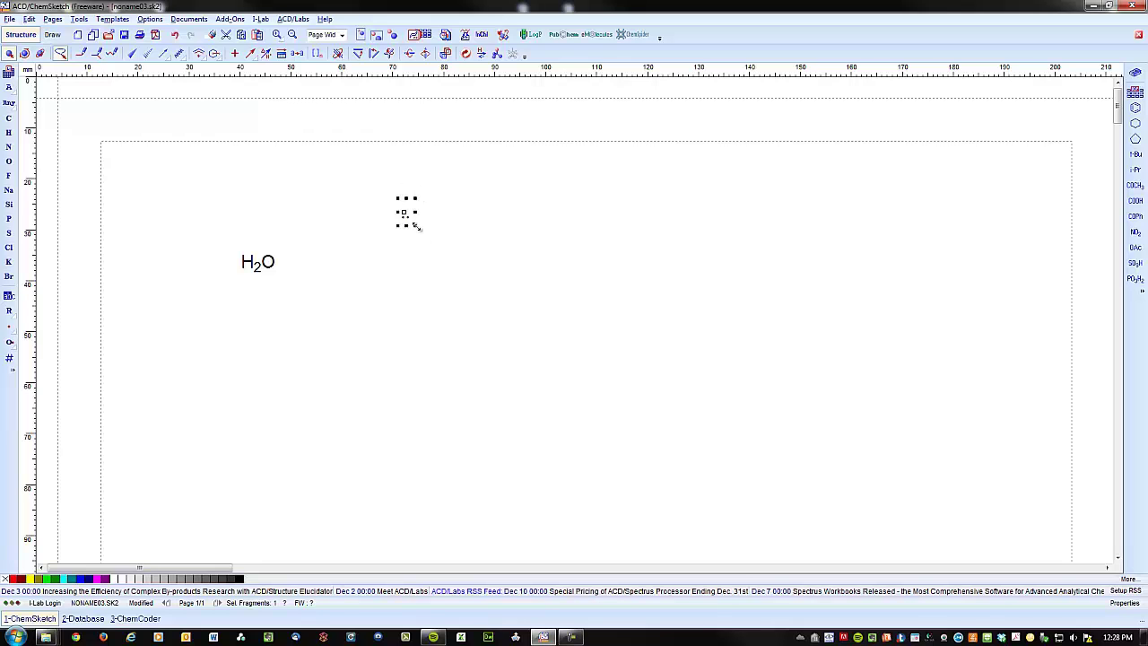
drag(418, 226, 436, 247)
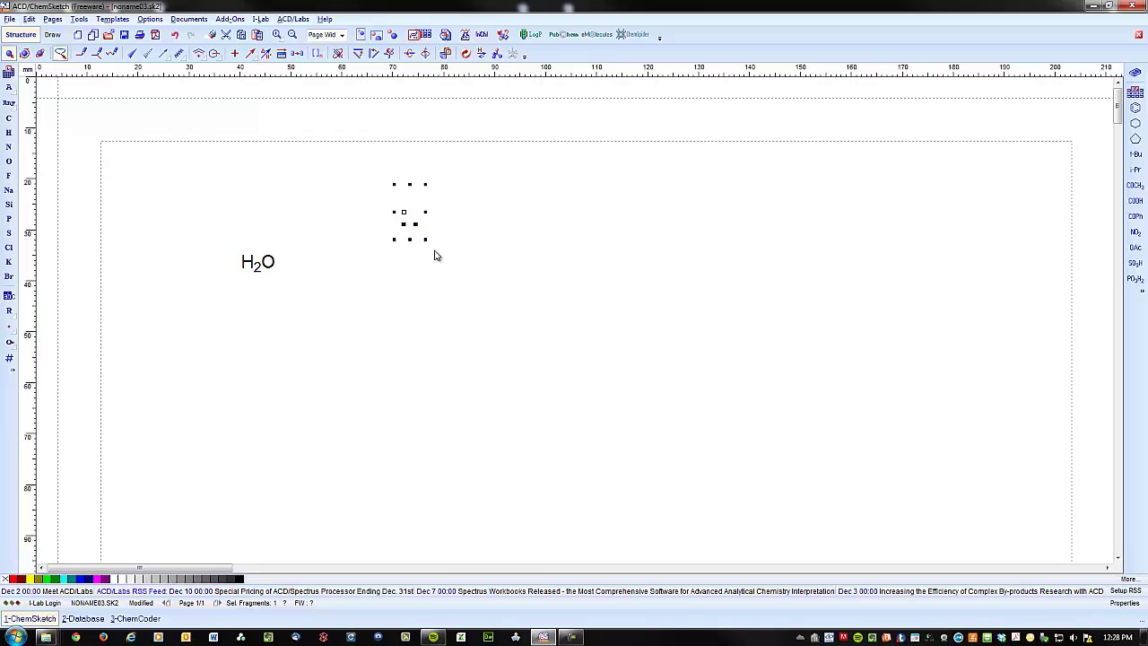
click(473, 252)
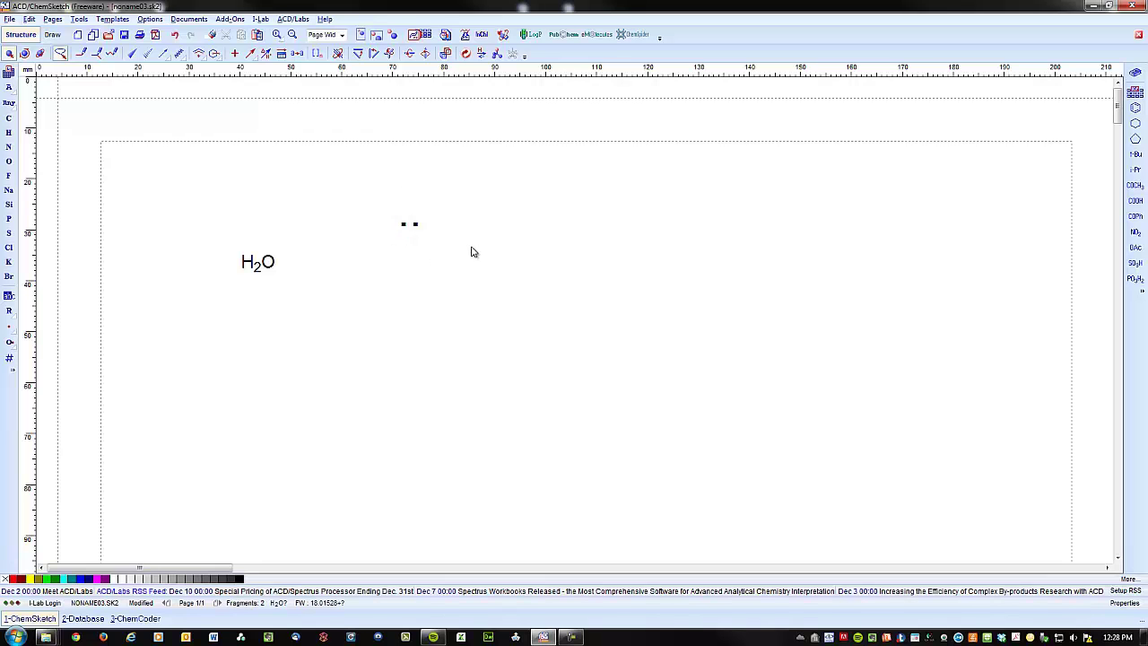
Drag the enlarged dots onto the O of H2O and reselect them.
click(418, 236)
drag(418, 218, 290, 256)
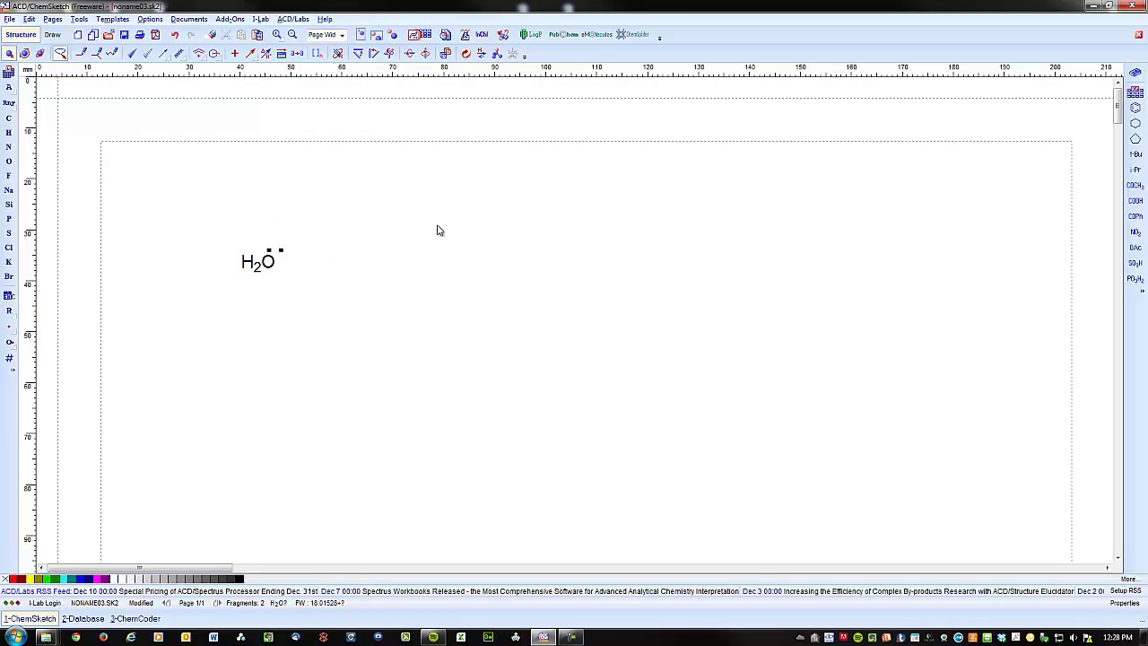
click(278, 247)
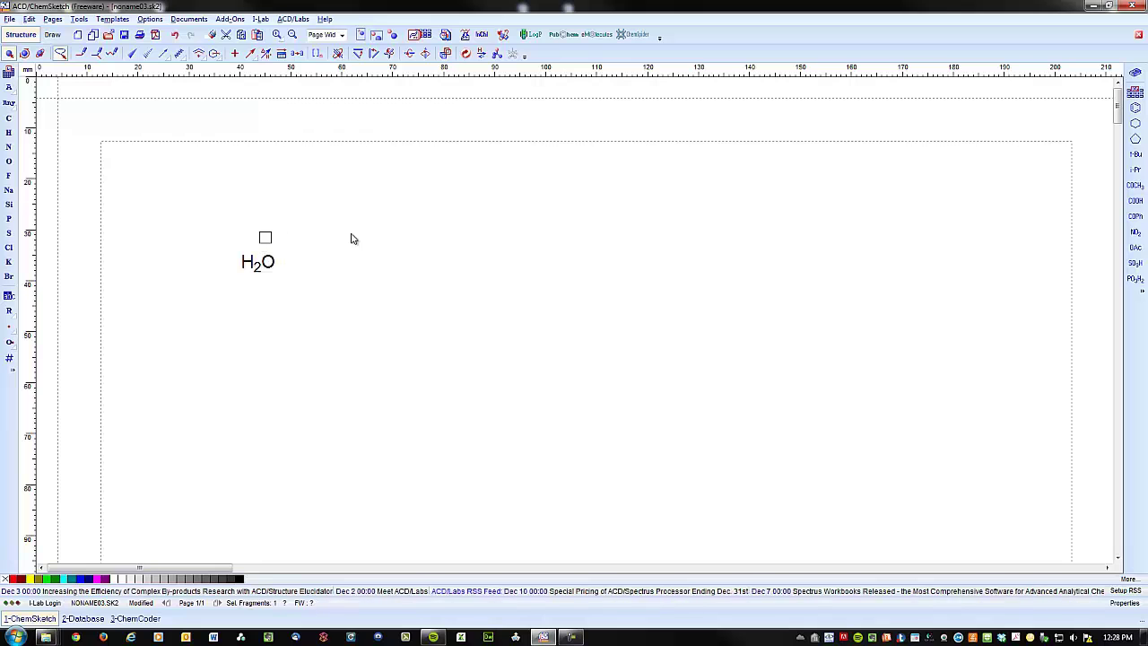
Nudge the upper pair right, then paste a copy of the dots just below the O.
key(Right)
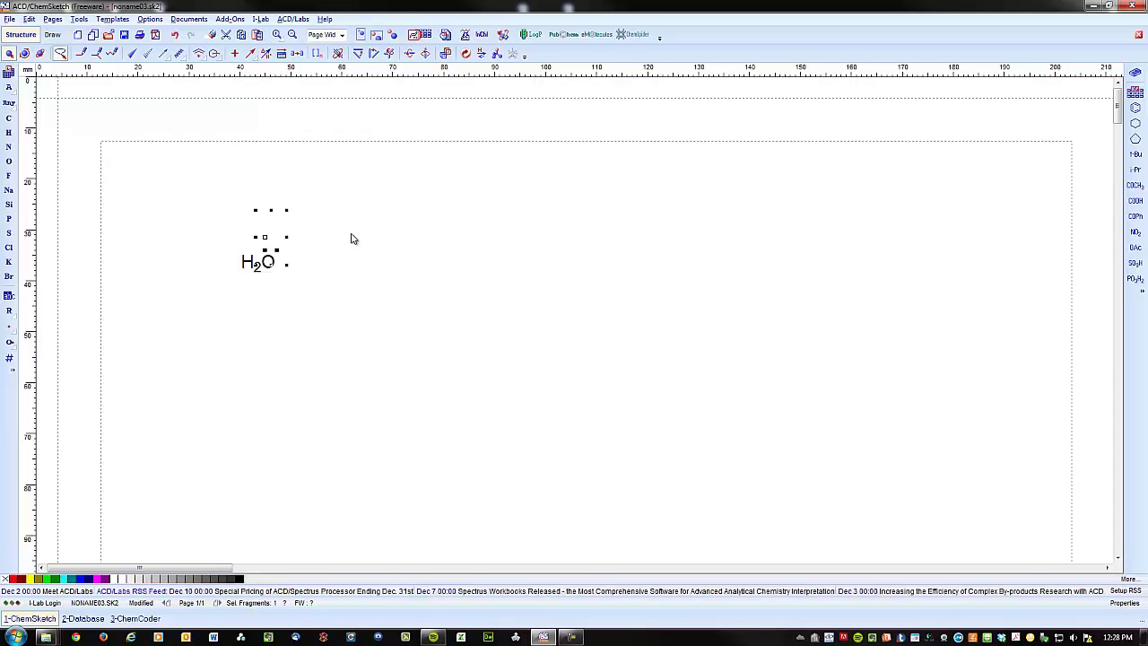
key(ctrl+v)
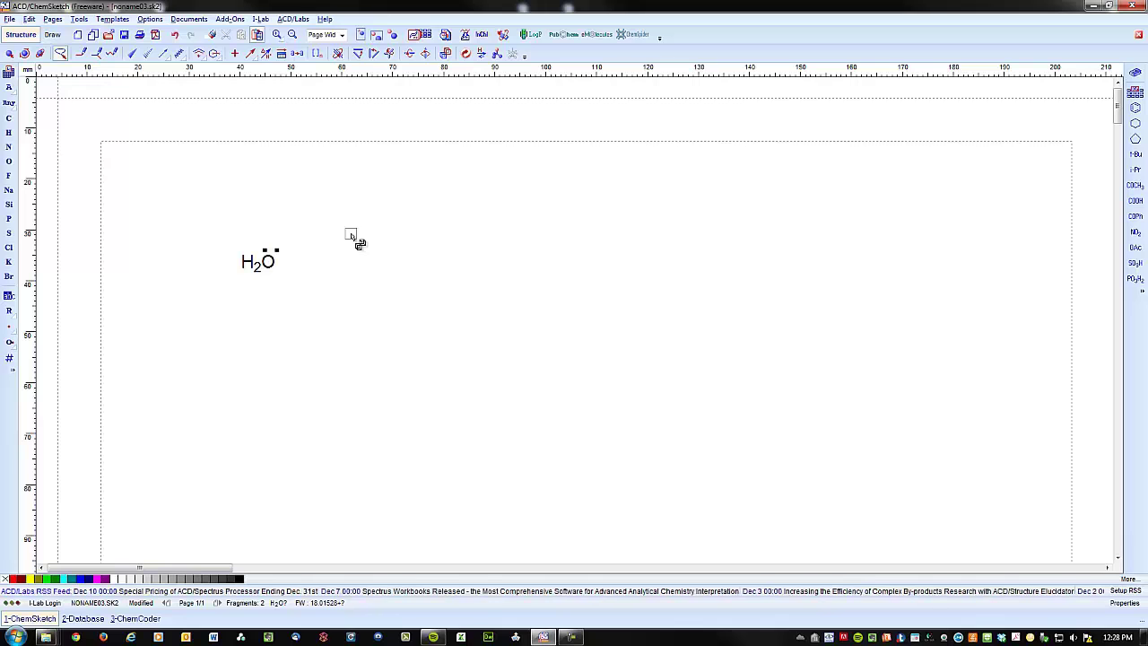
click(274, 291)
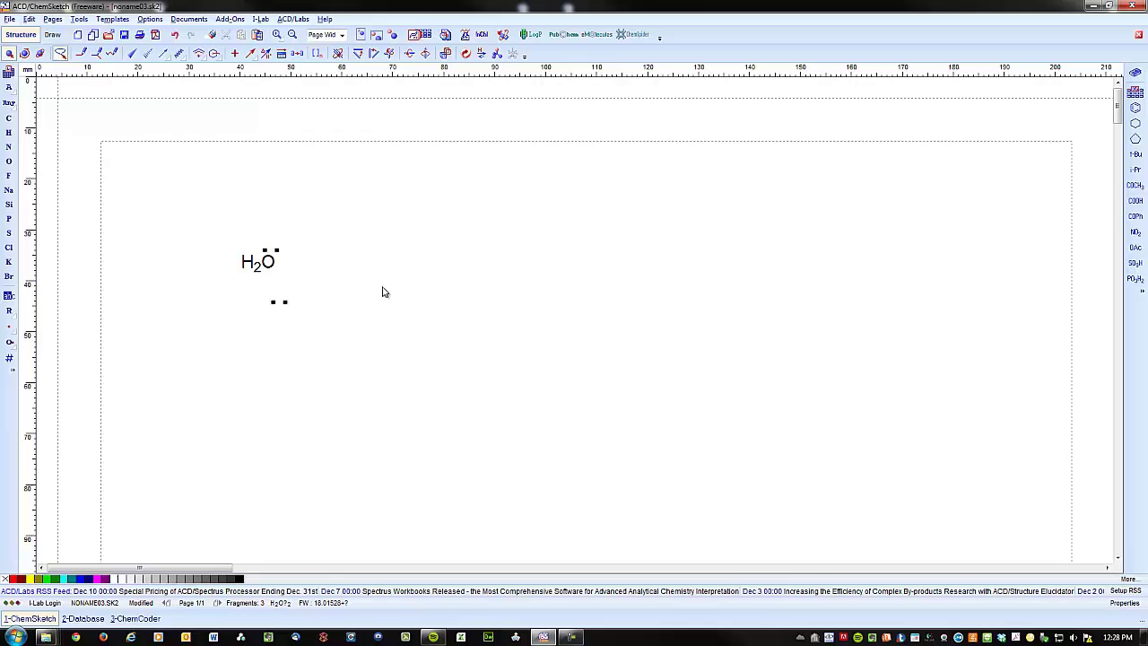
click(287, 302)
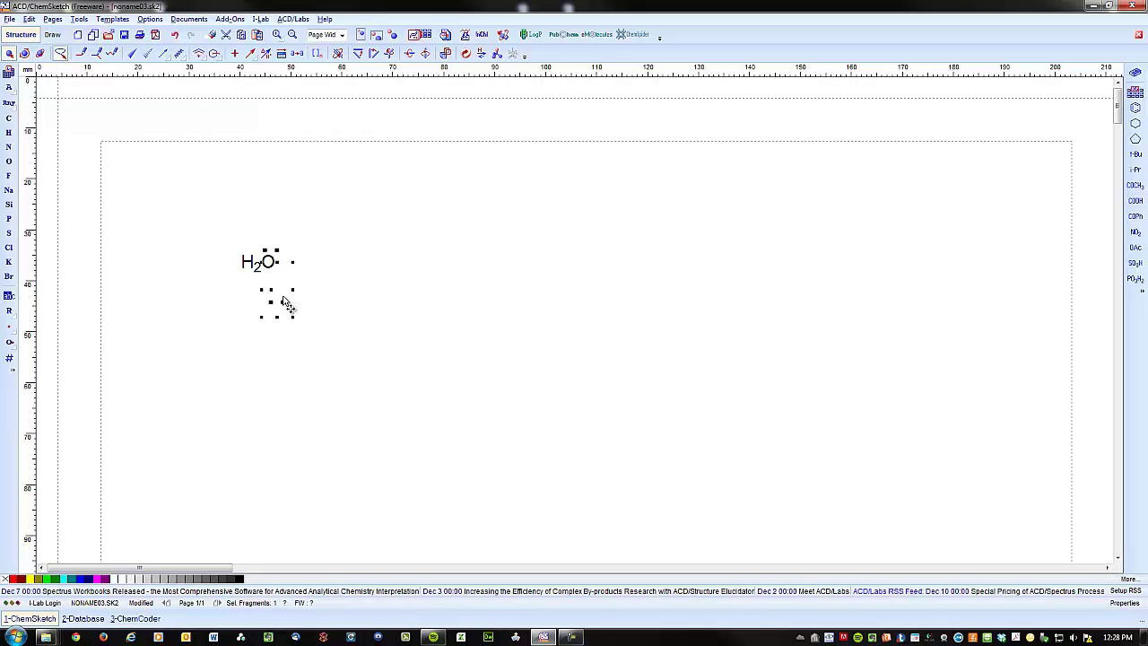
key(Up)
key(Up)
key(Up)
key(Up)
key(Up)
key(Up)
key(Up)
key(Up)
key(Up)
key(Up)
key(Up)
key(Down)
key(Down)
key(Down)
Rotate the lower lone pair slightly so it sits neatly under the oxygen.
click(375, 299)
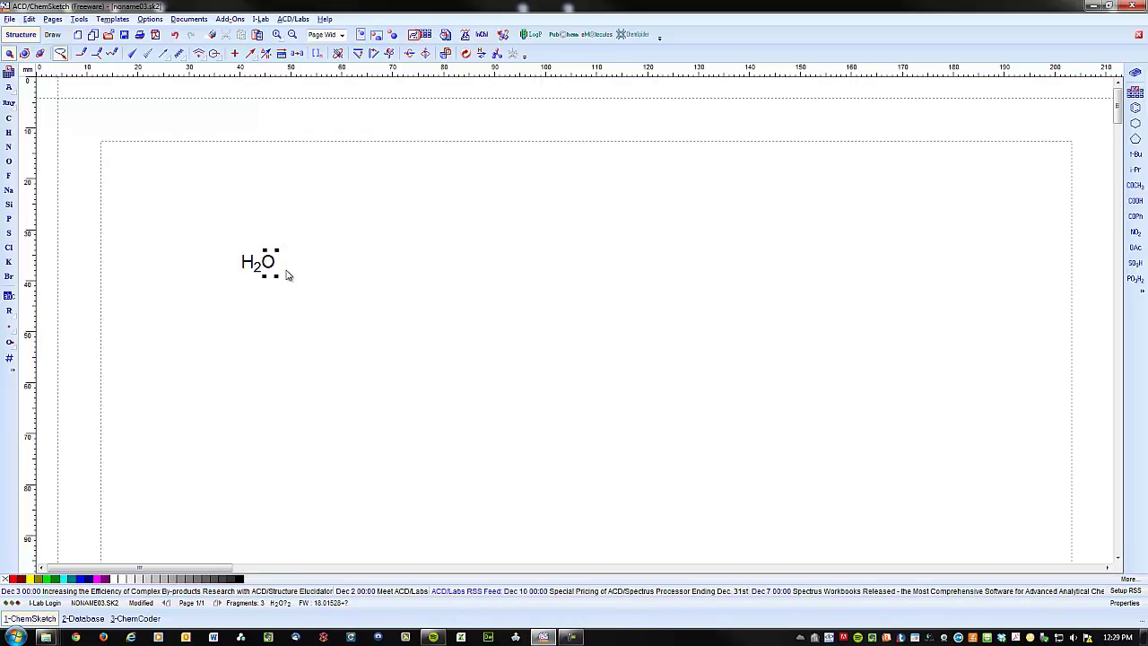
mouse_move(287, 274)
mouse_down()
mouse_move(256, 210)
mouse_move(282, 219)
mouse_move(289, 300)
mouse_up()
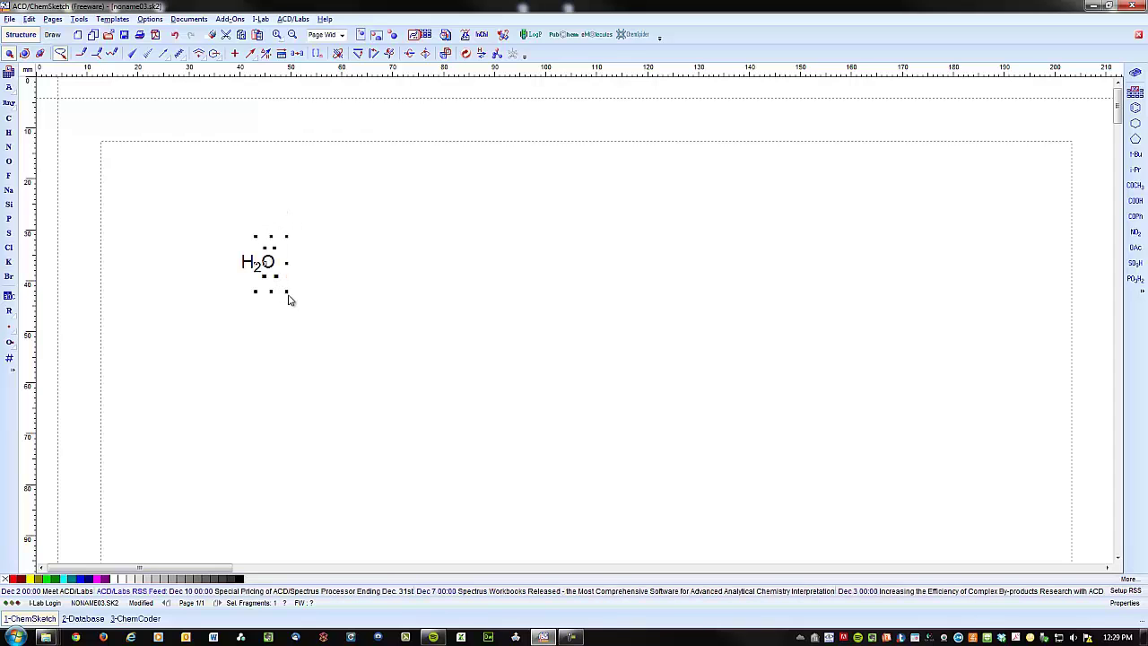
drag(288, 300, 283, 289)
click(344, 290)
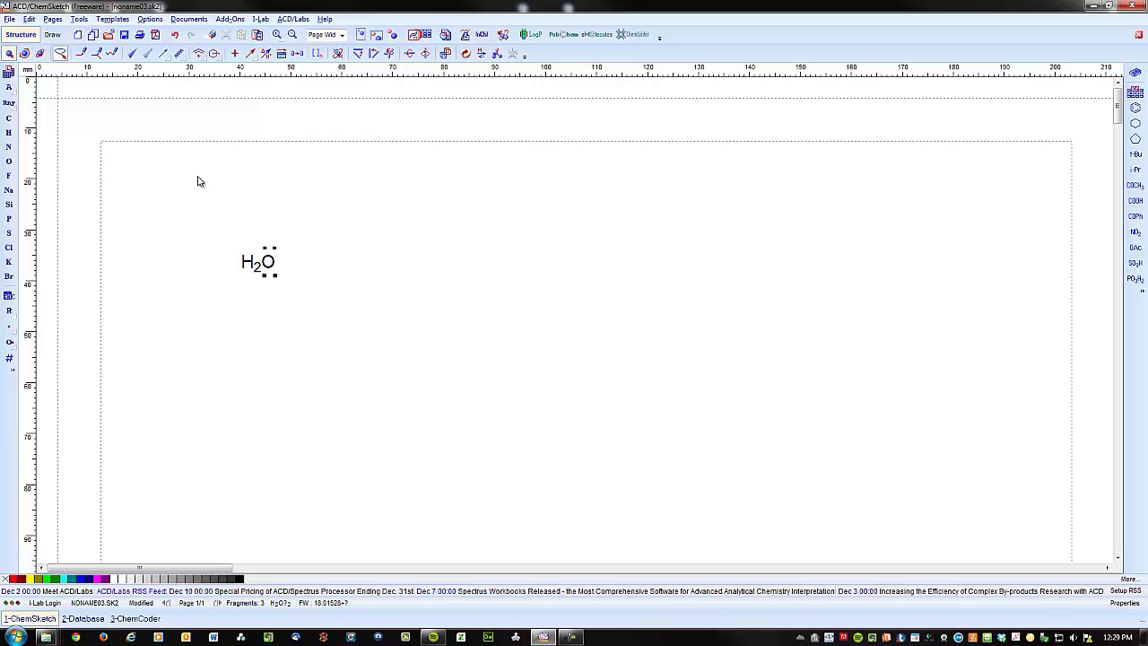
Open the Template Window with the Newman Projections category selected.
click(115, 19)
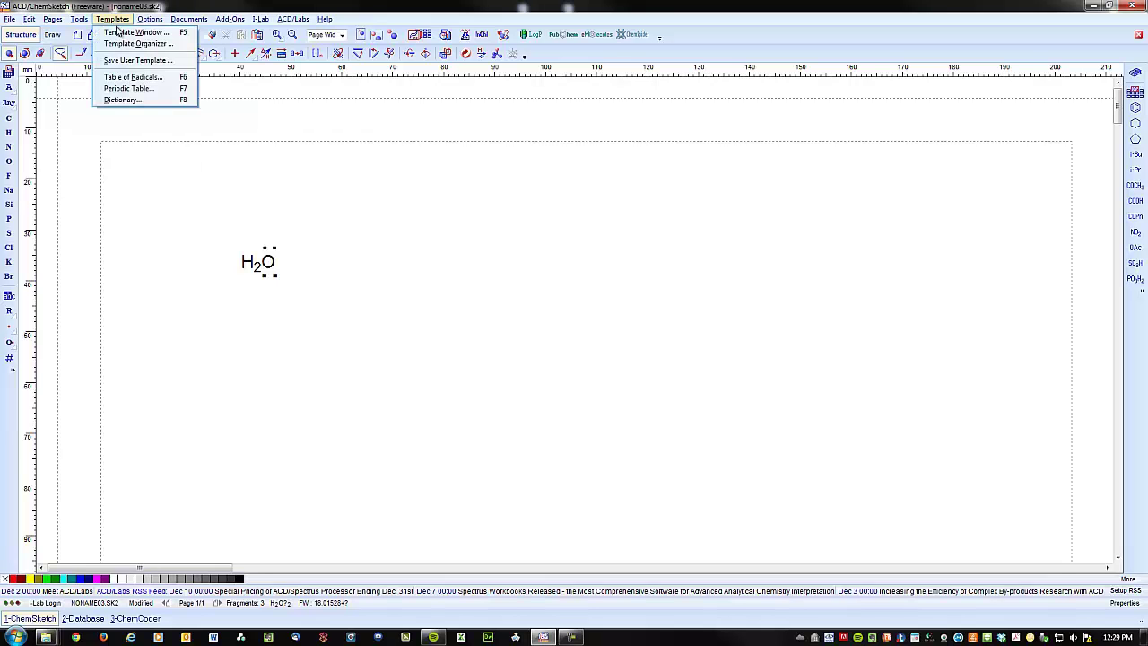
click(121, 36)
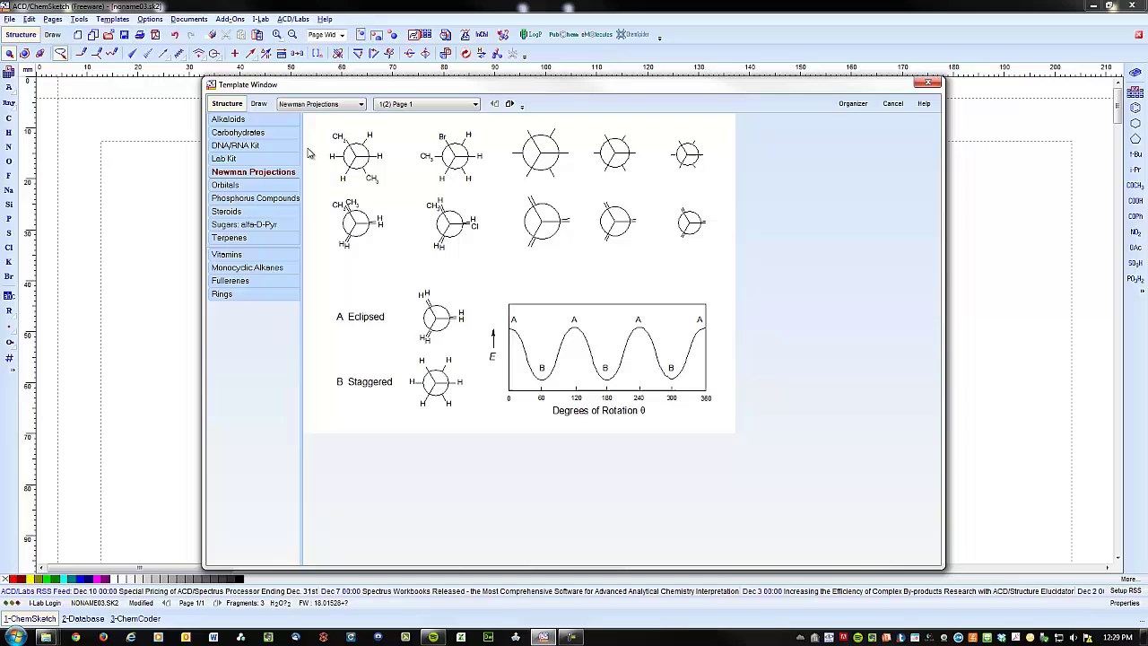
click(330, 105)
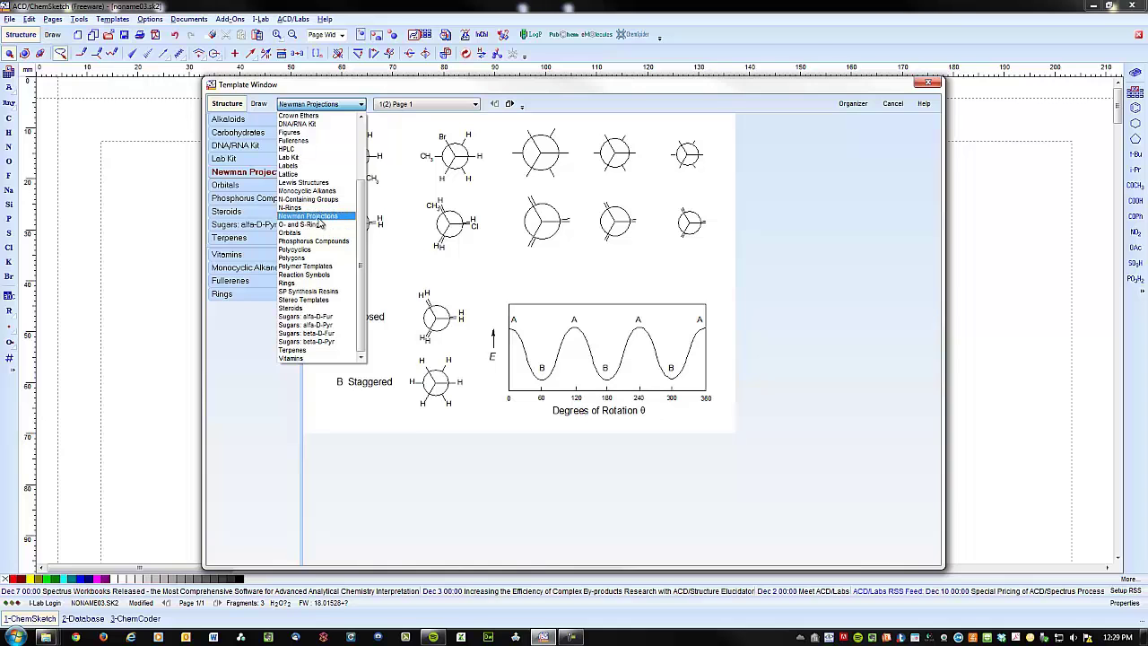
click(317, 219)
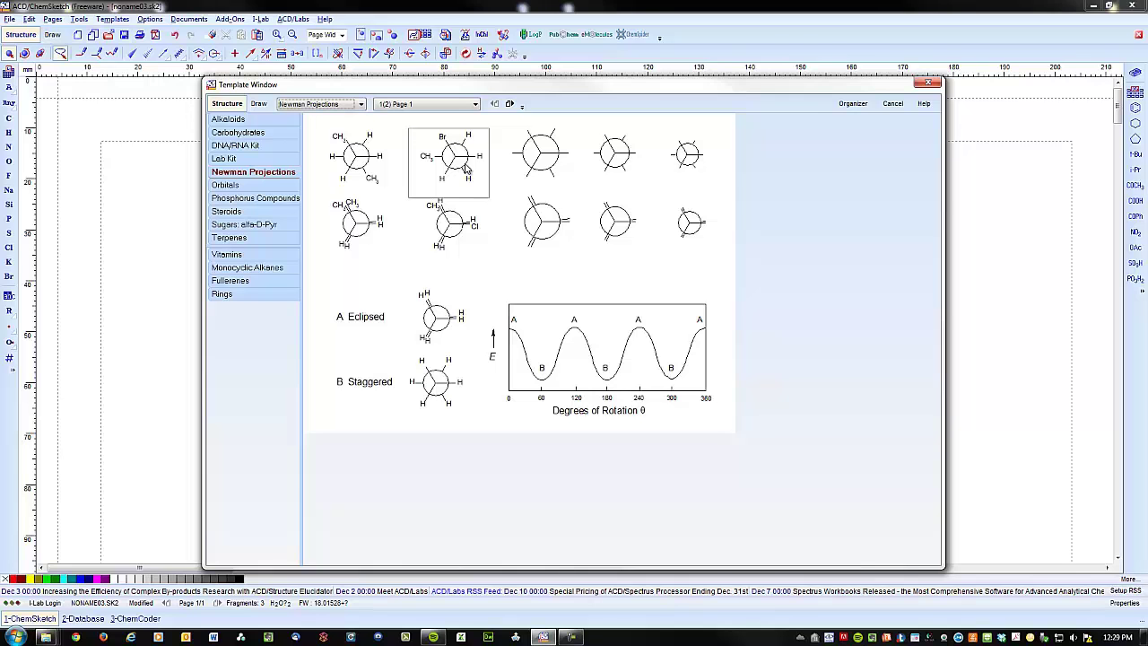
Place the staggered Br/CH3 Newman projection template right of H2O and select it.
click(465, 167)
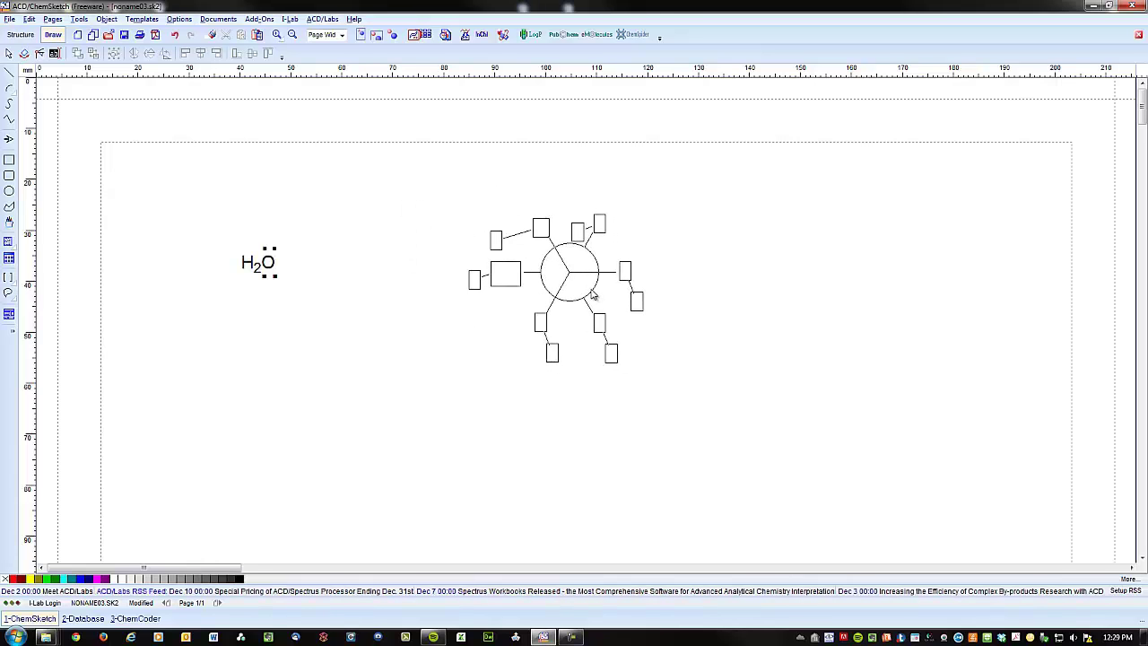
click(592, 294)
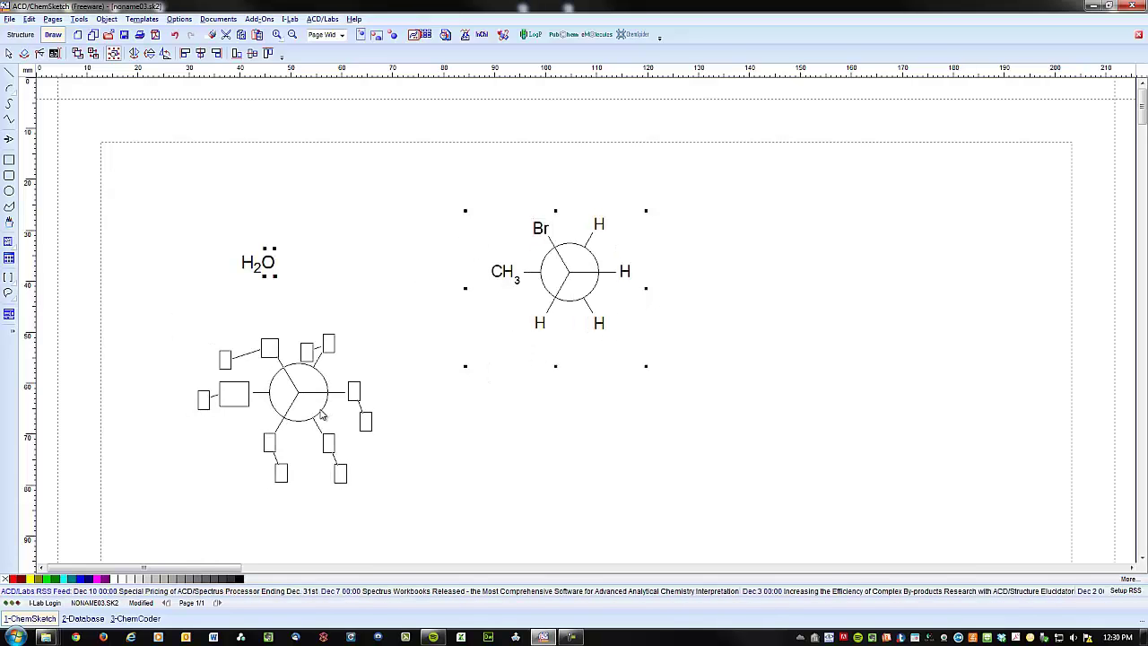
right_click(321, 414)
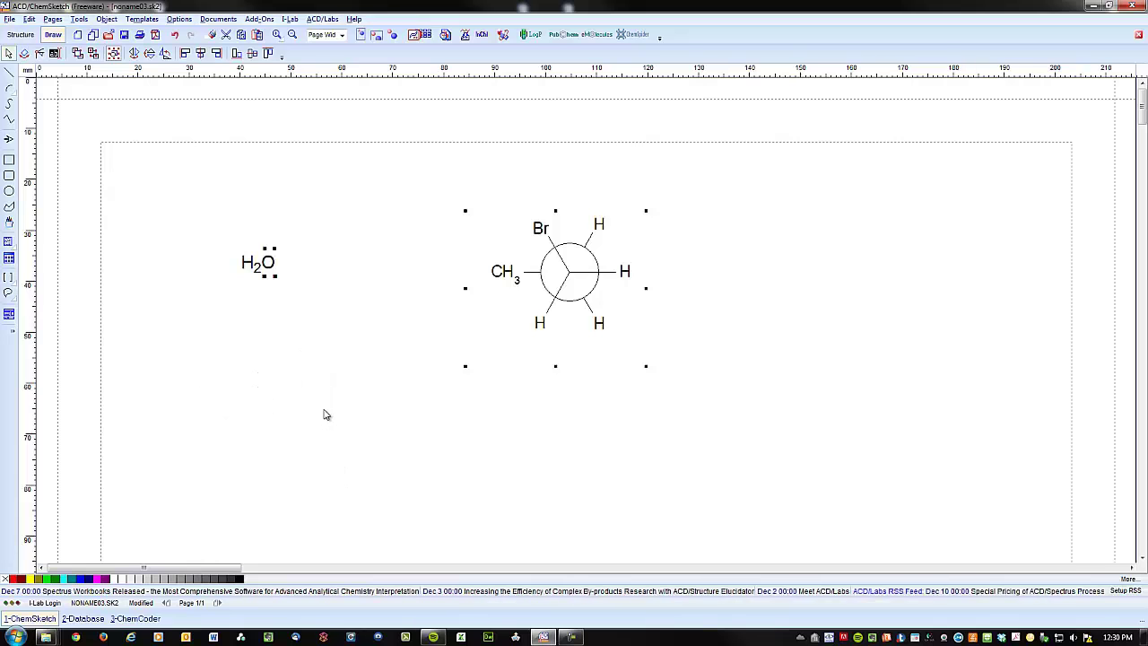
click(579, 276)
drag(579, 276, 601, 296)
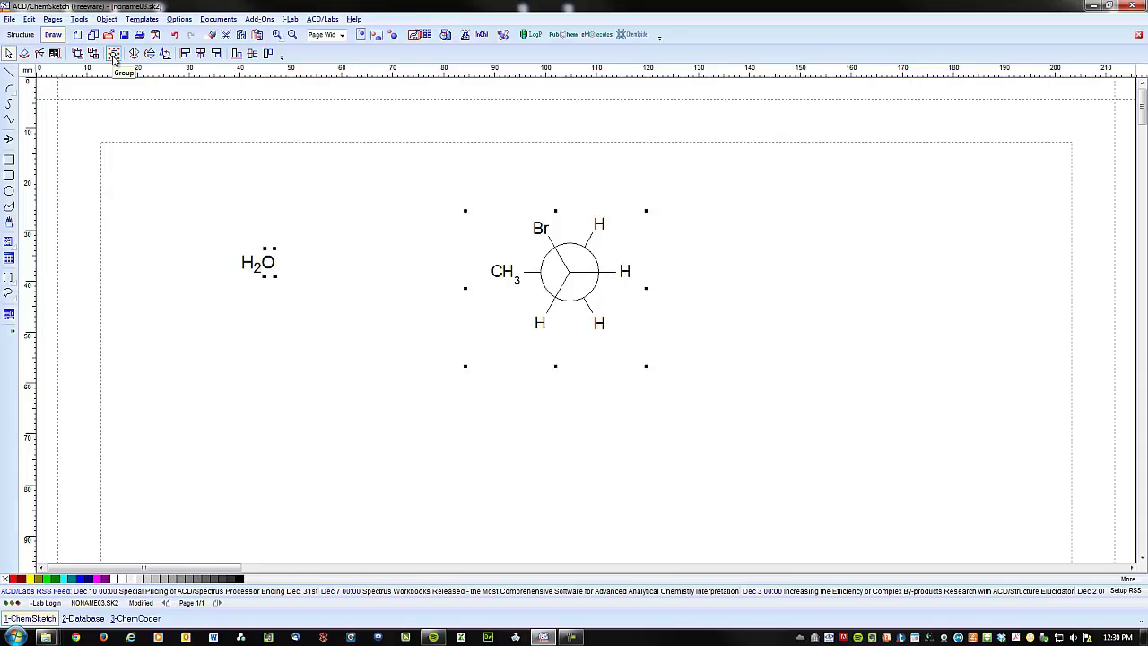
Ungroup the Newman projection and confirm Br, CH3 and each H select individually.
click(114, 55)
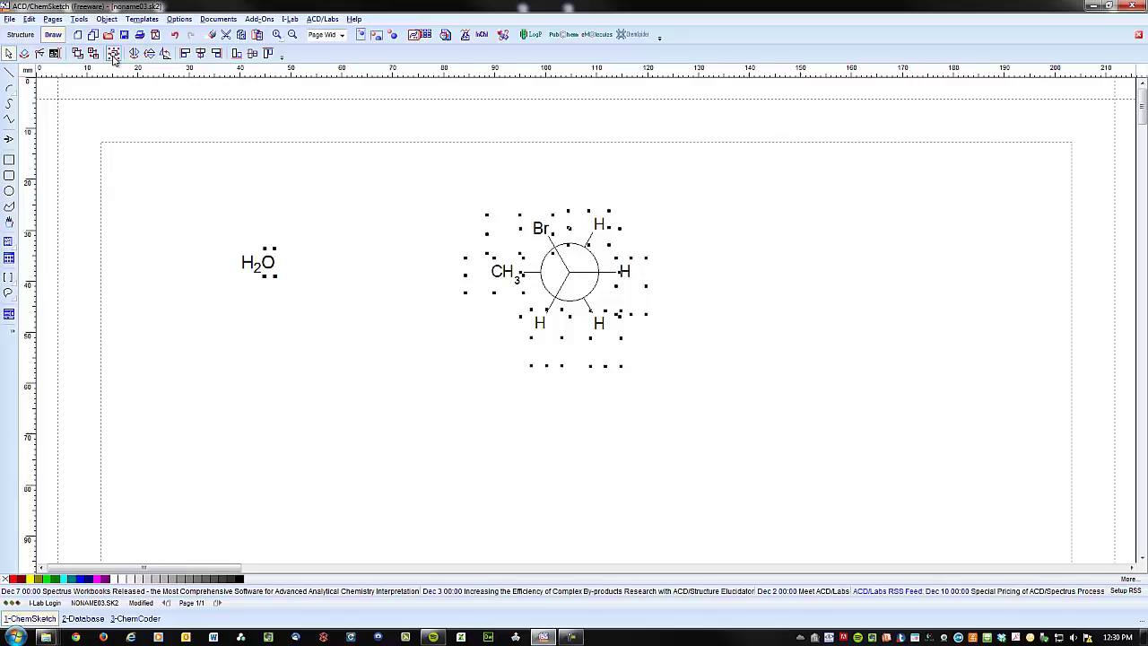
click(727, 207)
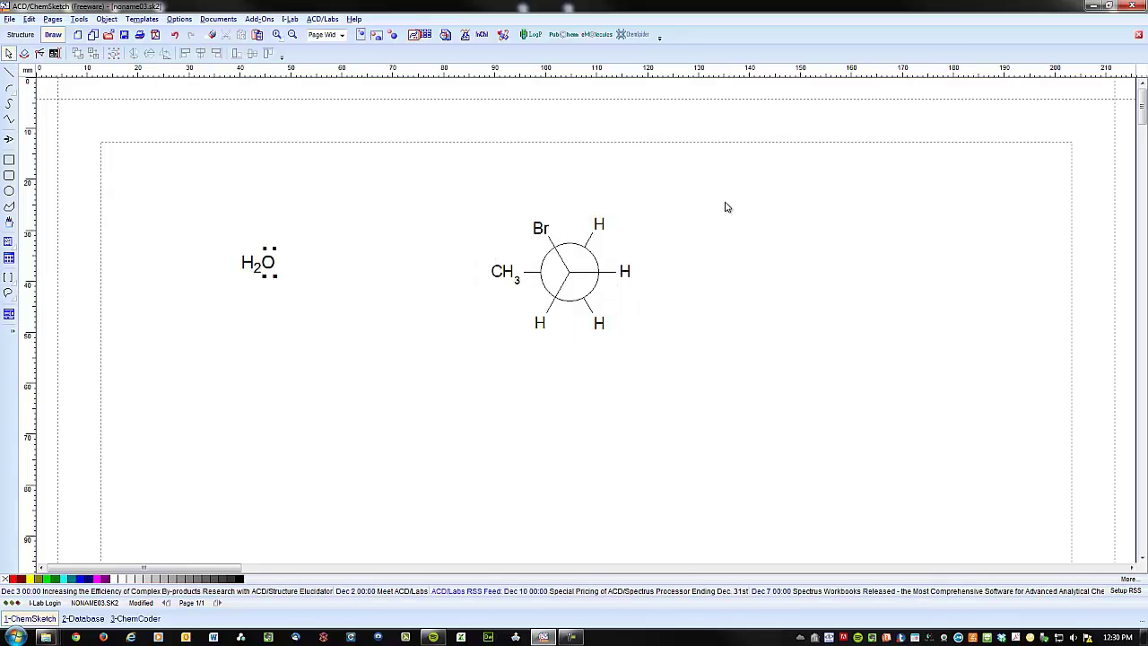
click(543, 230)
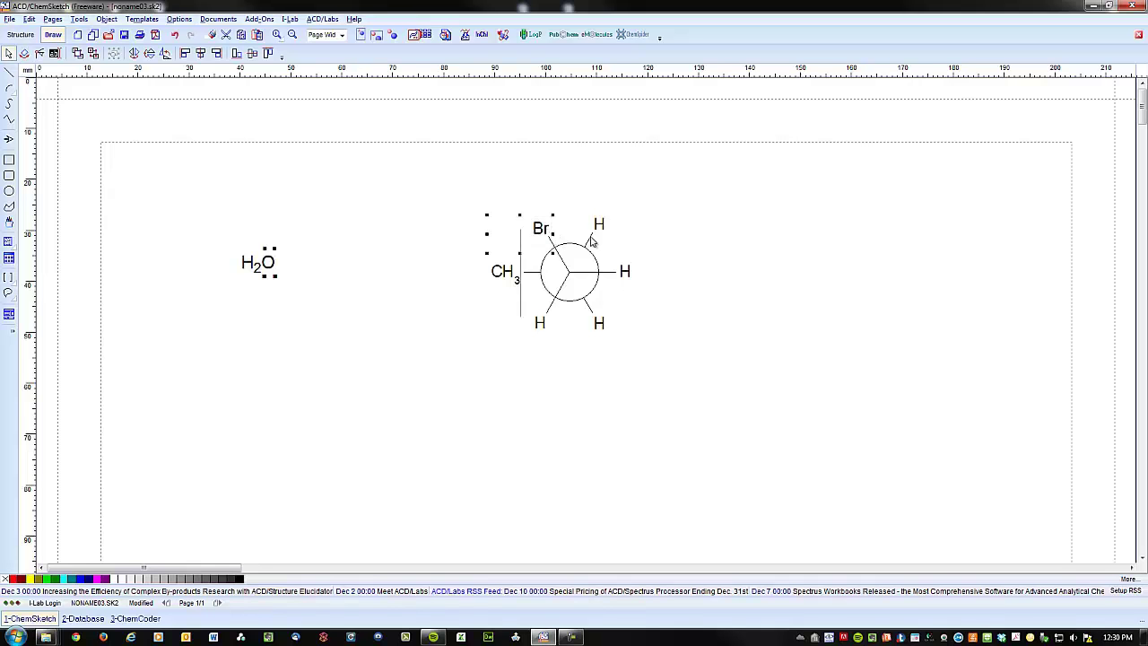
click(505, 272)
click(541, 327)
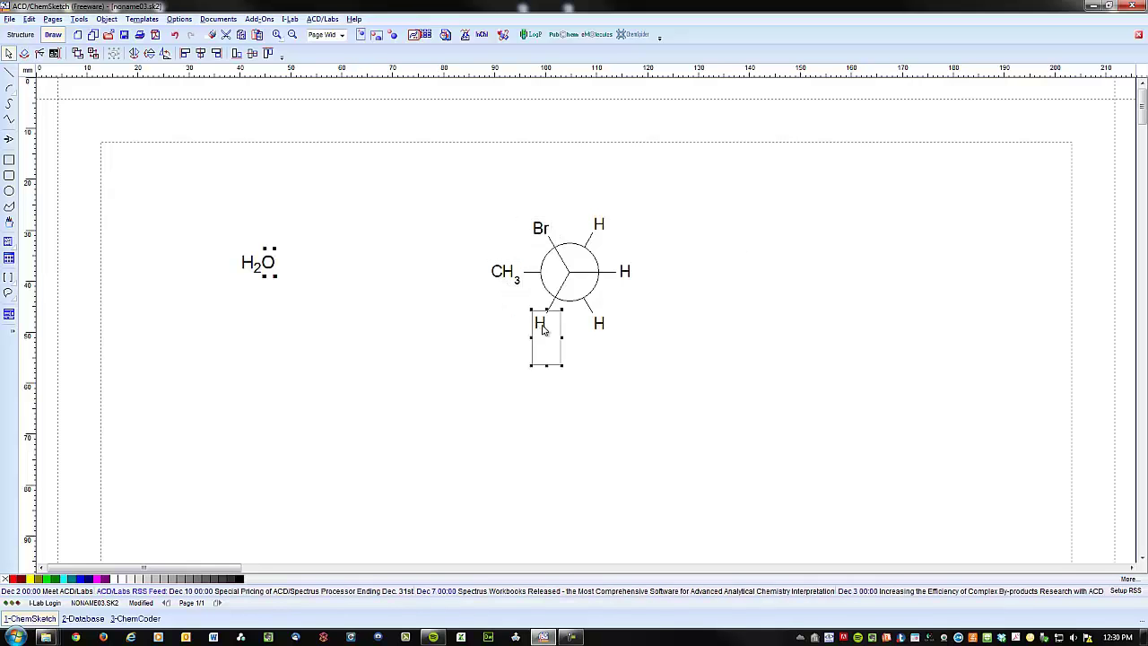
click(600, 334)
click(625, 272)
click(600, 224)
click(333, 162)
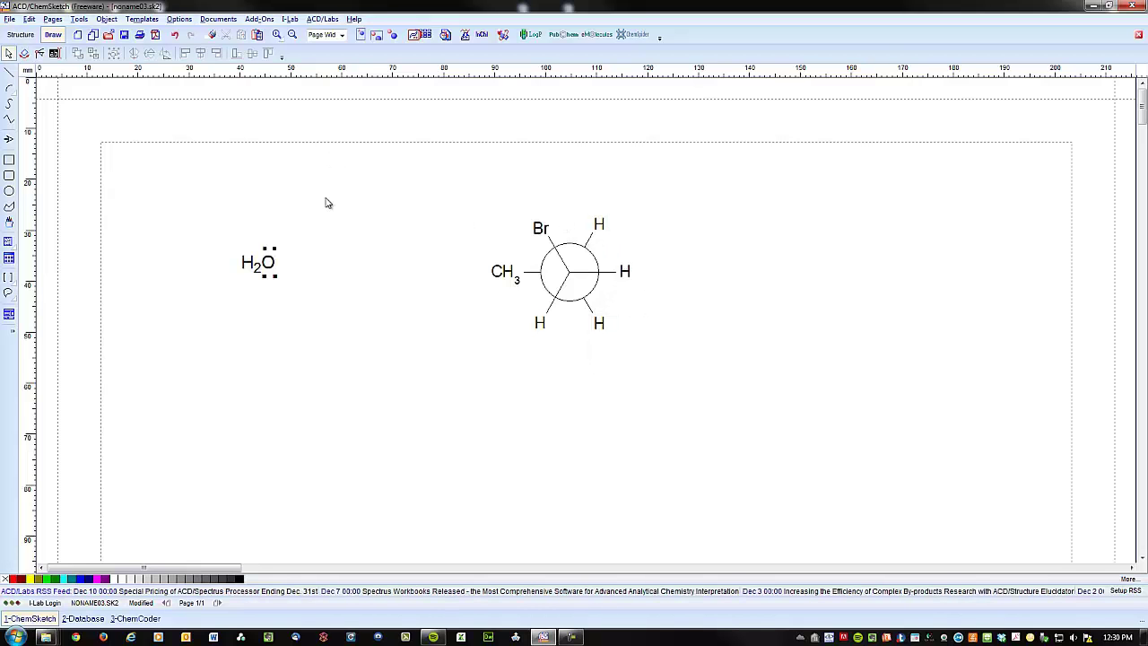
In Structure mode, replace Br and the lower-left H with Cl.
click(21, 35)
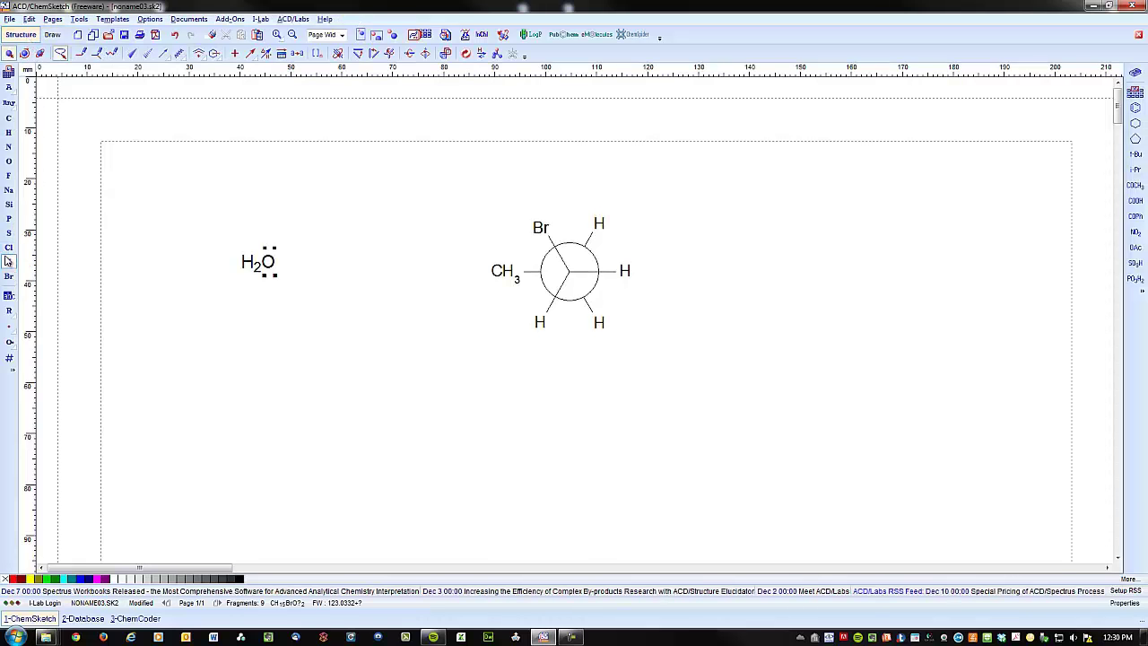
click(8, 250)
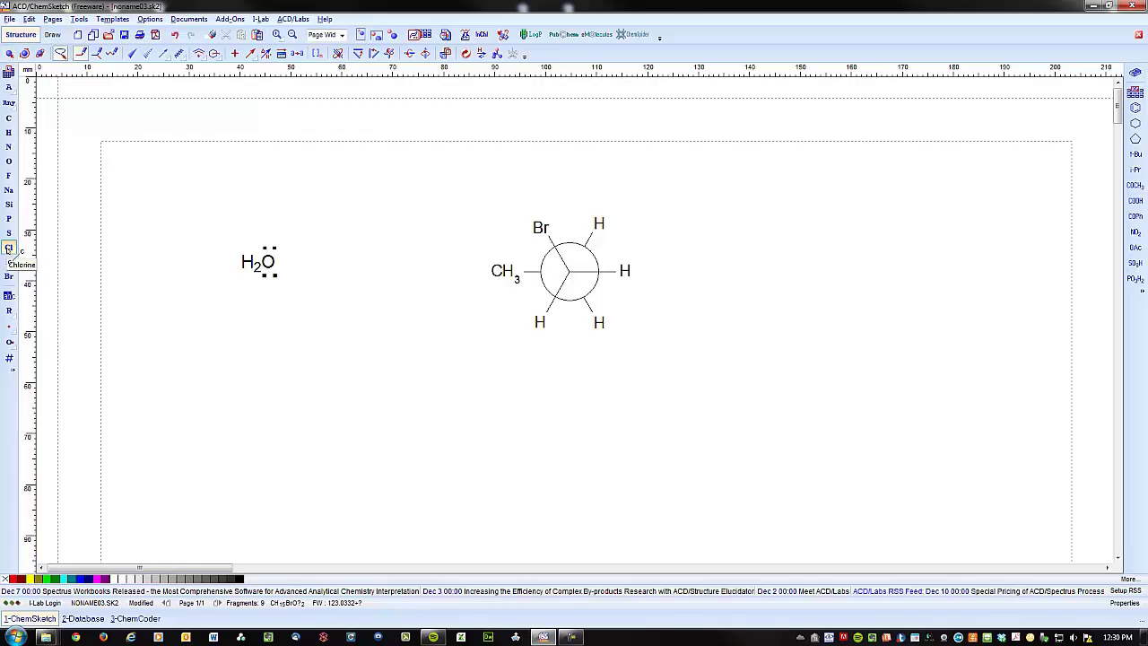
click(544, 230)
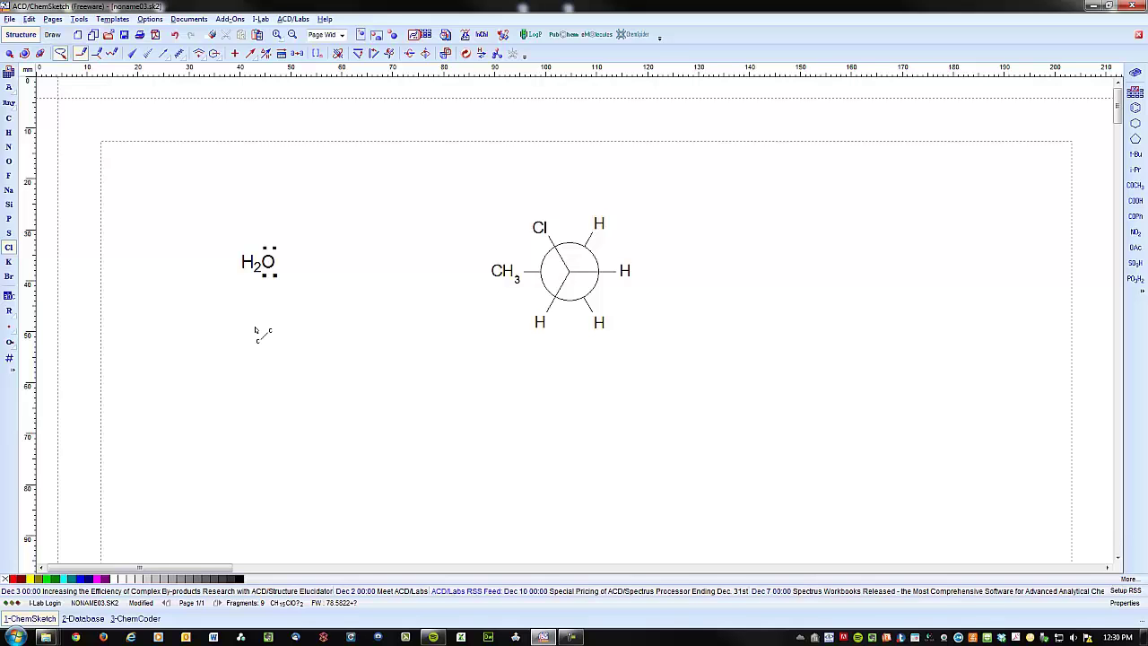
click(541, 323)
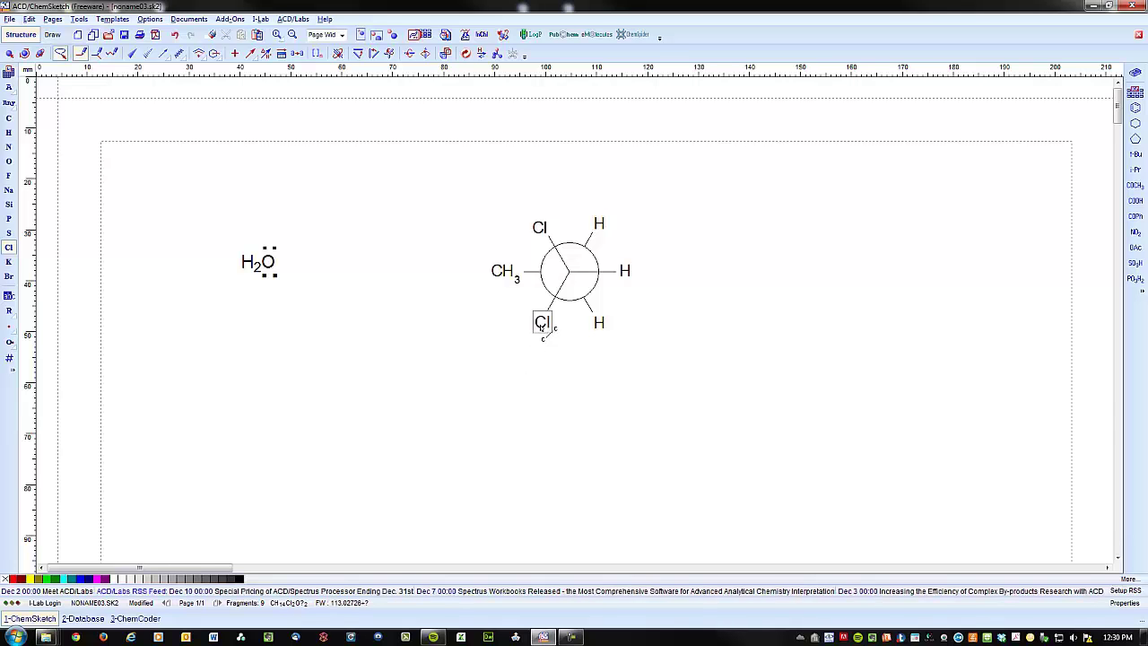
Change the left CH3 to H and the lower-right H to CH3.
click(8, 132)
click(506, 279)
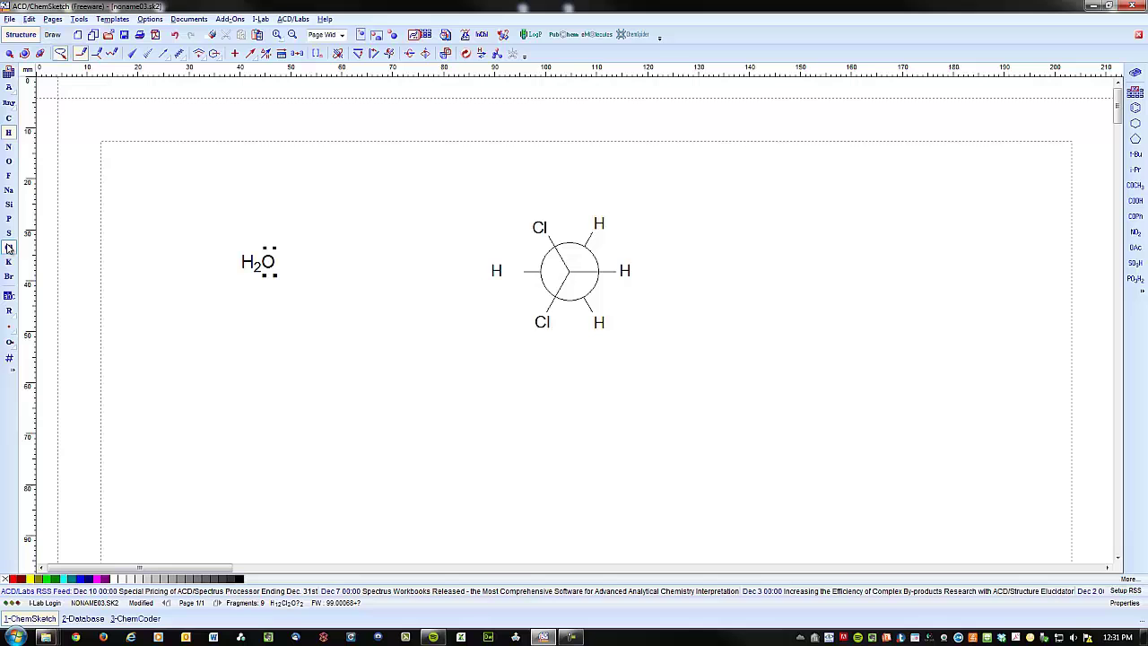
click(9, 117)
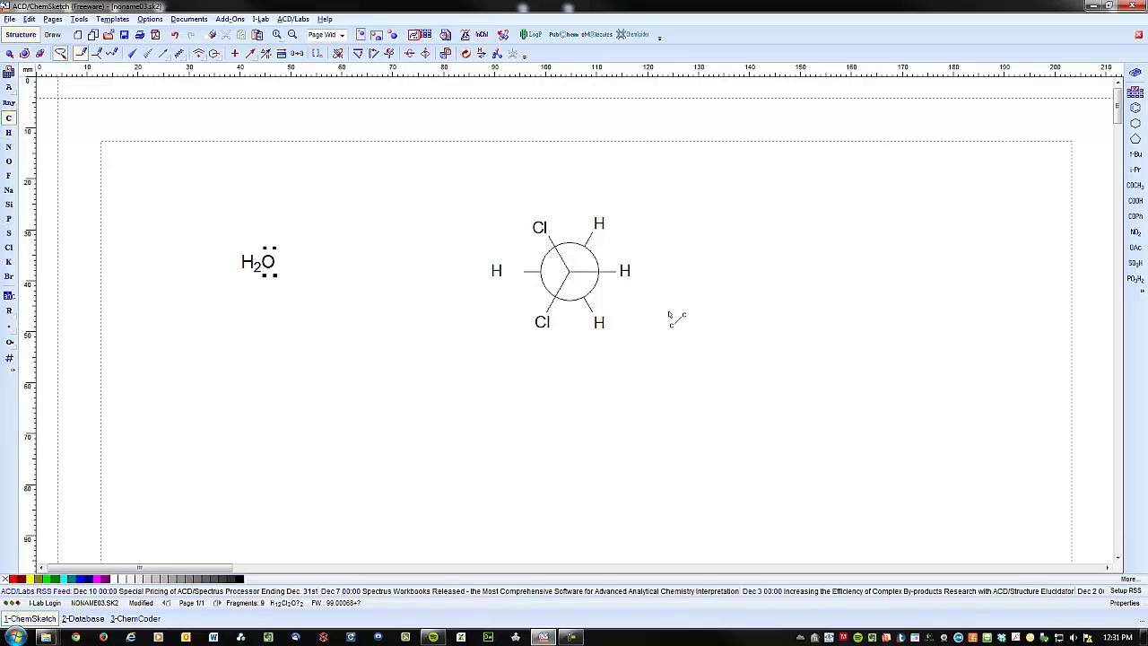
click(599, 323)
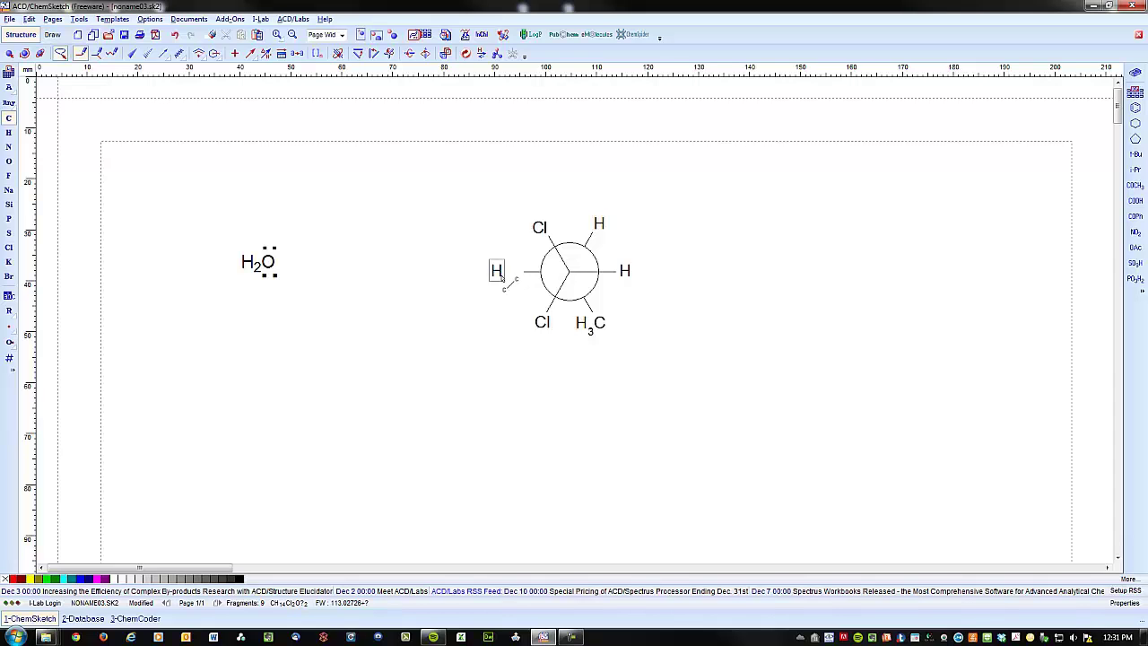
click(497, 282)
Undo the stray left methyl, then draw a carbon bond right of the projection with two branches.
key(ctrl+z)
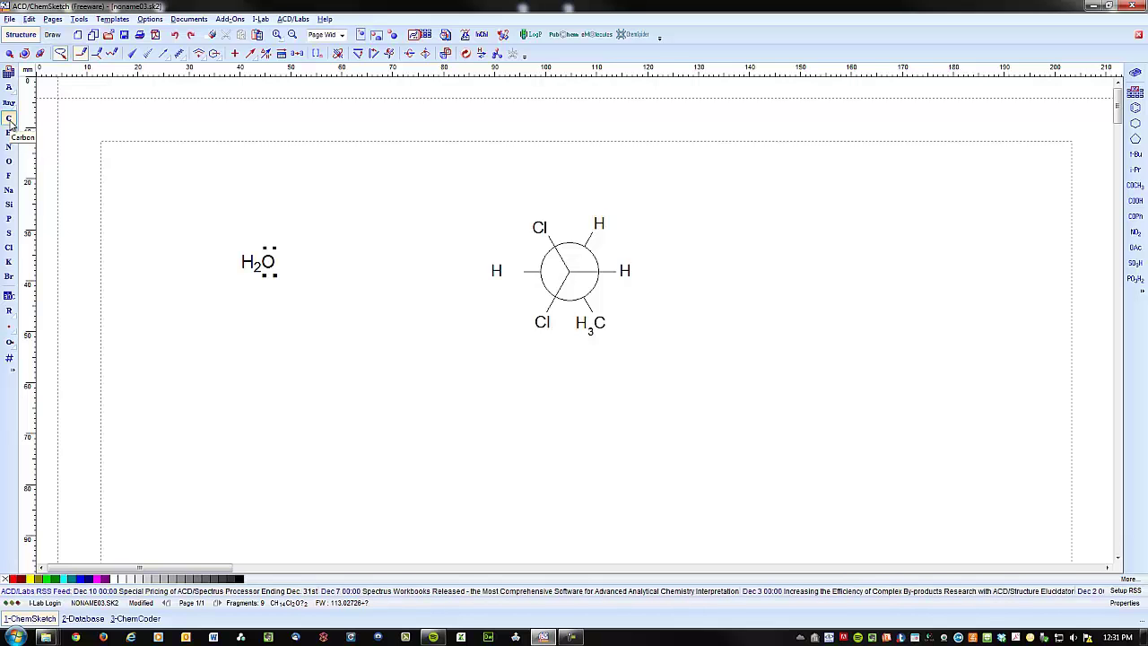
click(9, 118)
click(787, 293)
drag(787, 298, 839, 291)
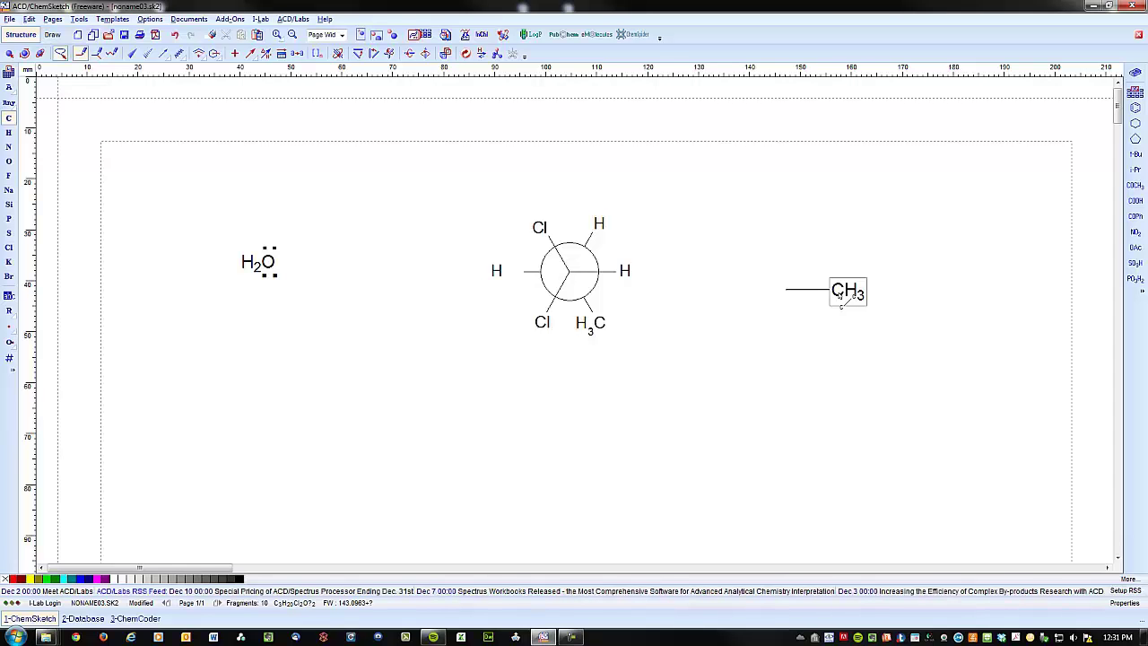
click(841, 295)
click(841, 294)
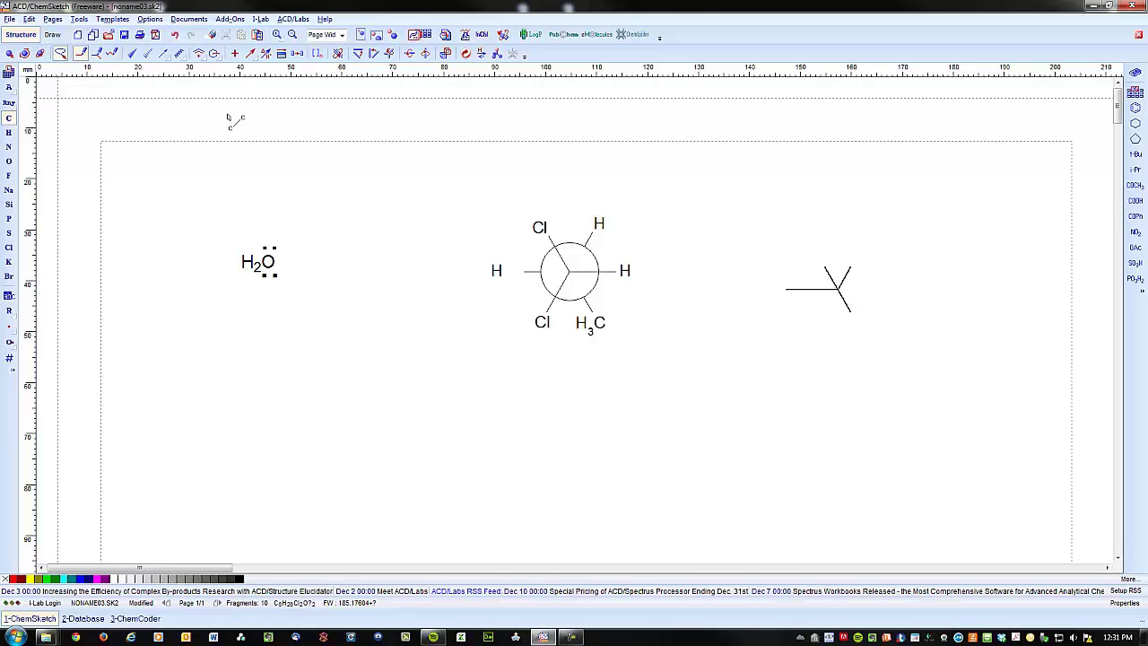
Erase the branch carbon's upper-left bond and draw a new bond rightward.
click(212, 34)
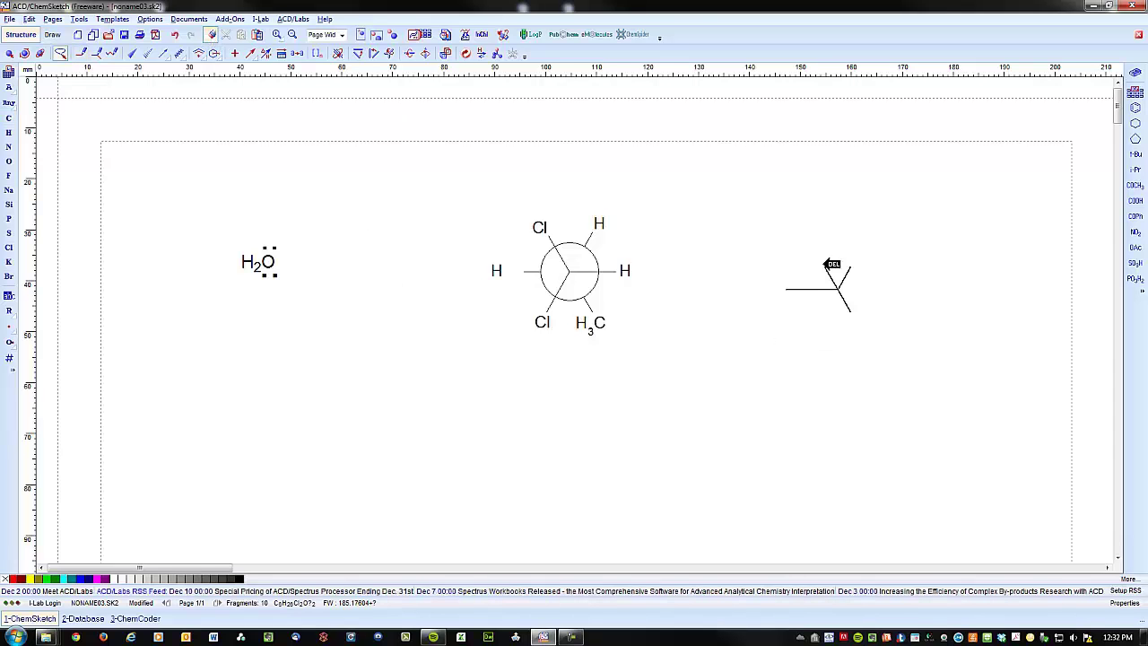
click(831, 275)
click(80, 53)
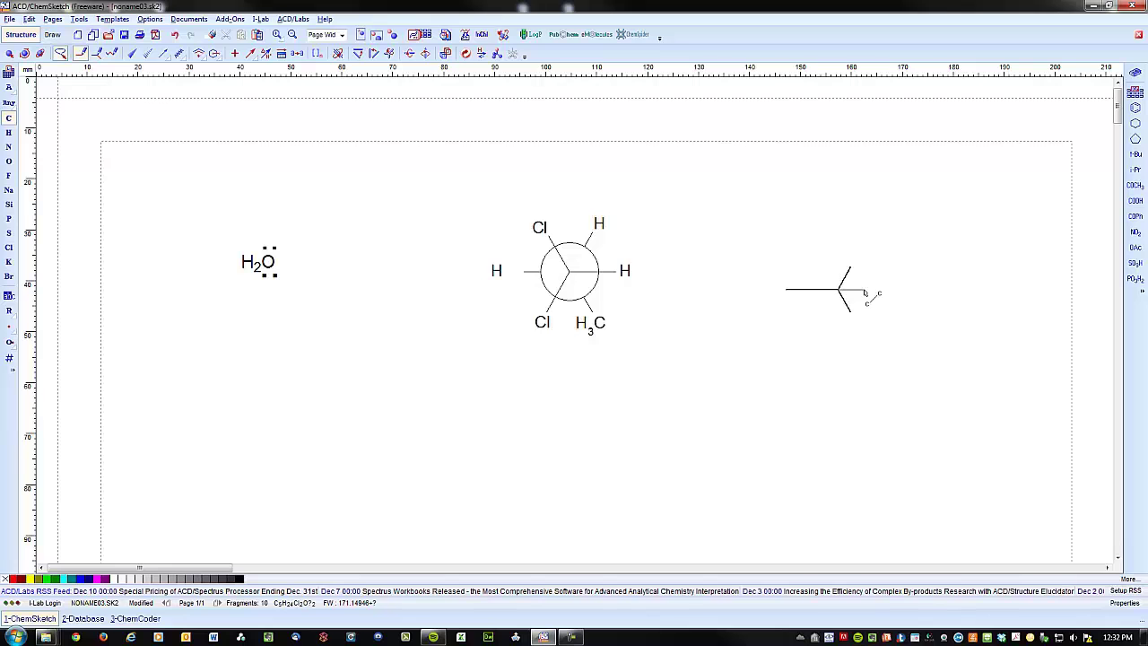
drag(864, 292, 867, 286)
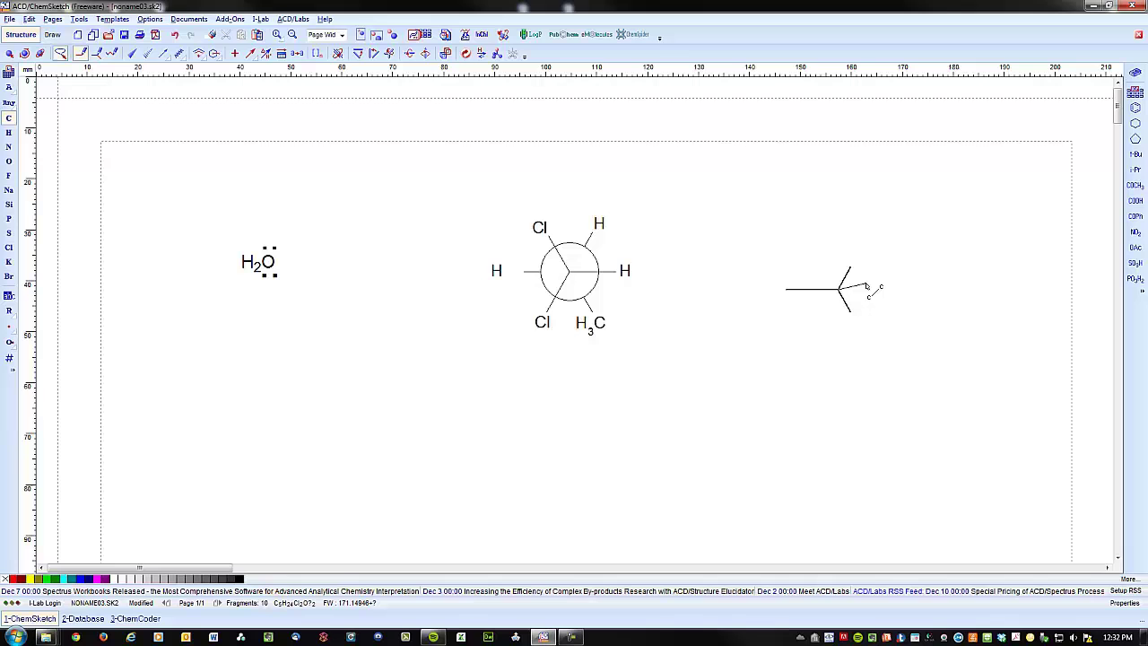
drag(866, 285, 867, 283)
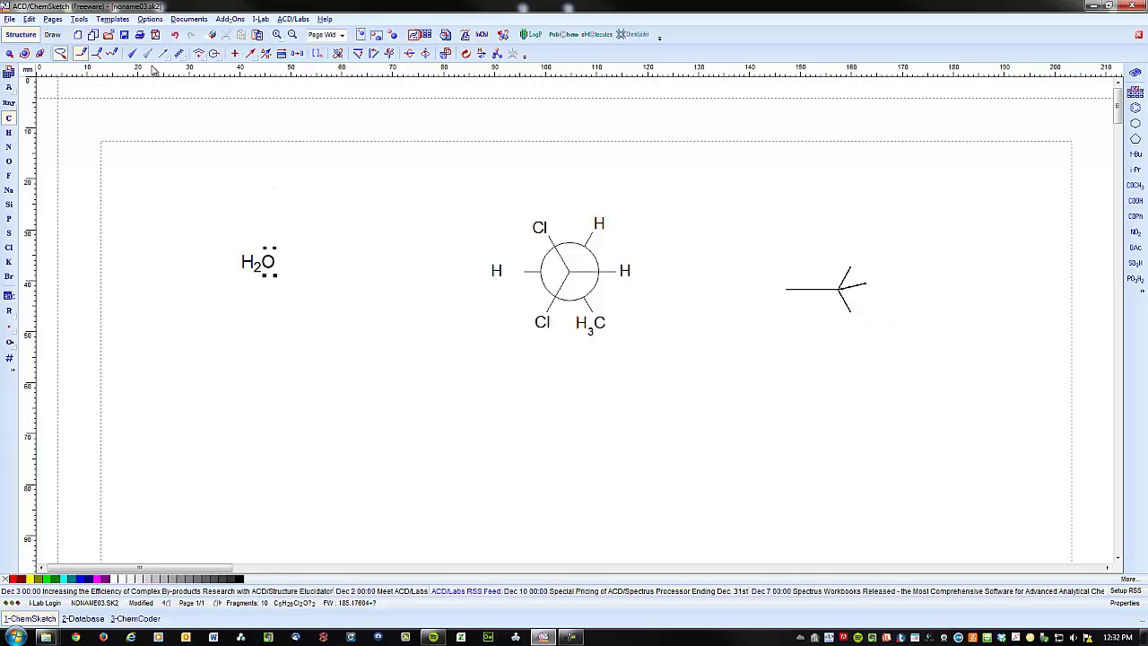
Erase the upper-right branch bond and redraw bonds fanning to the lower right.
click(212, 34)
click(845, 277)
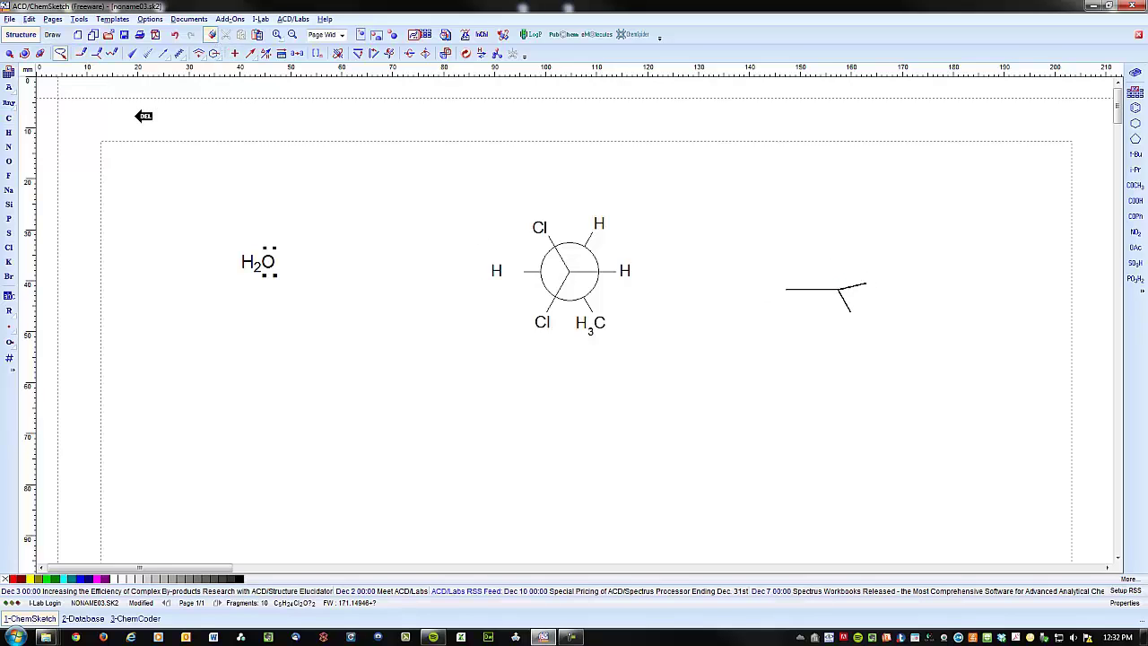
click(80, 54)
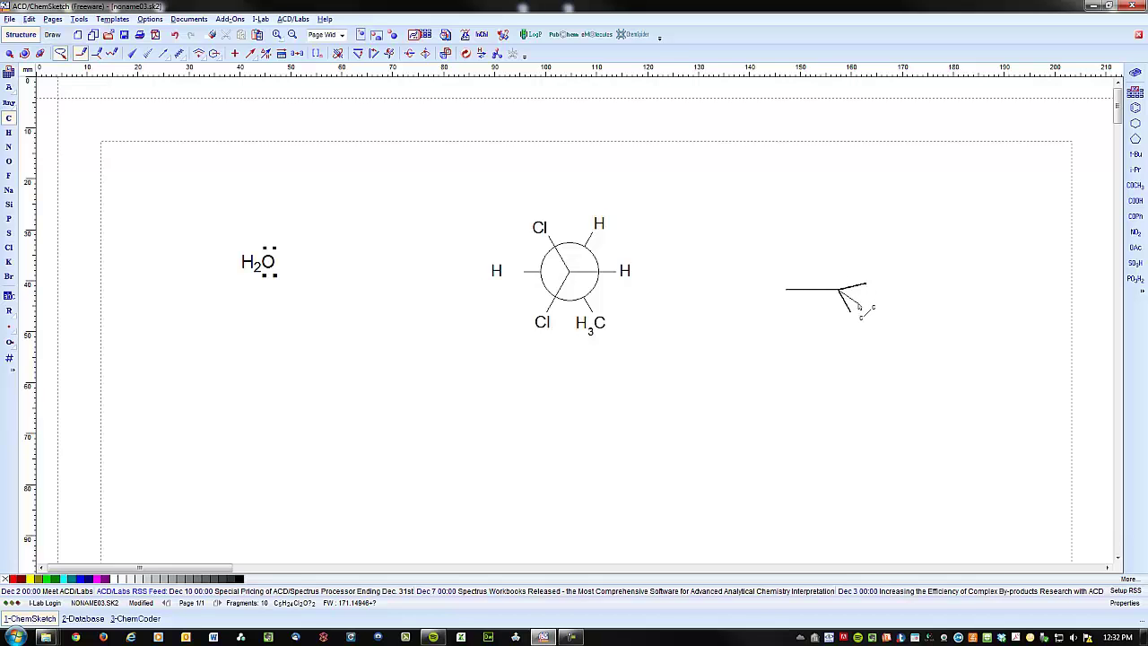
drag(840, 288, 866, 301)
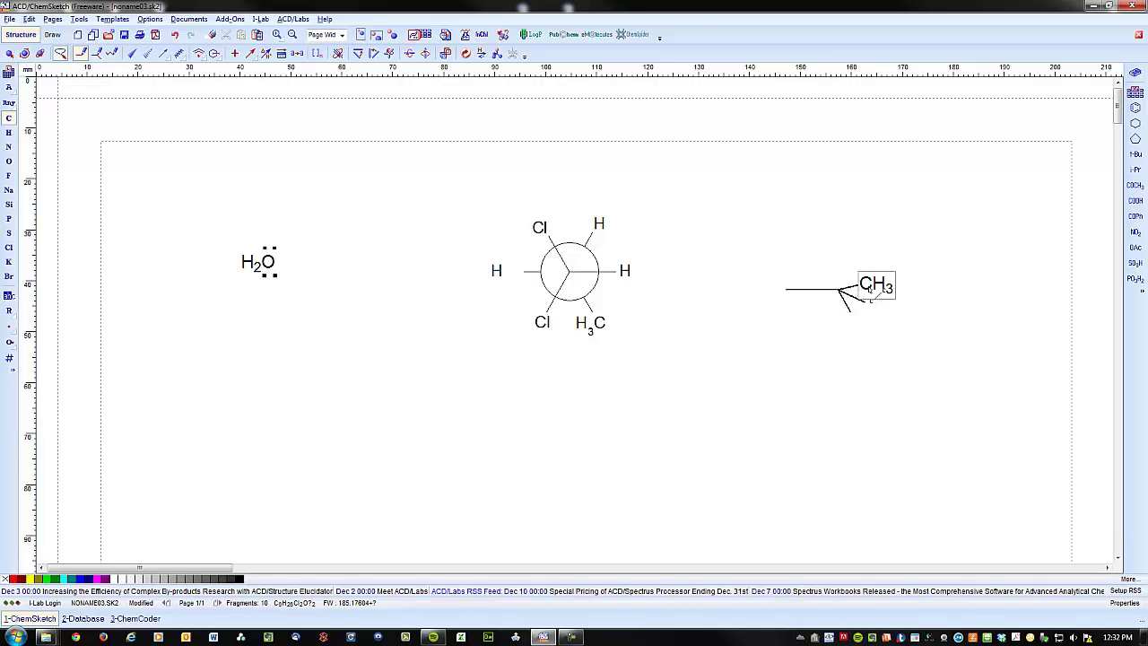
click(856, 301)
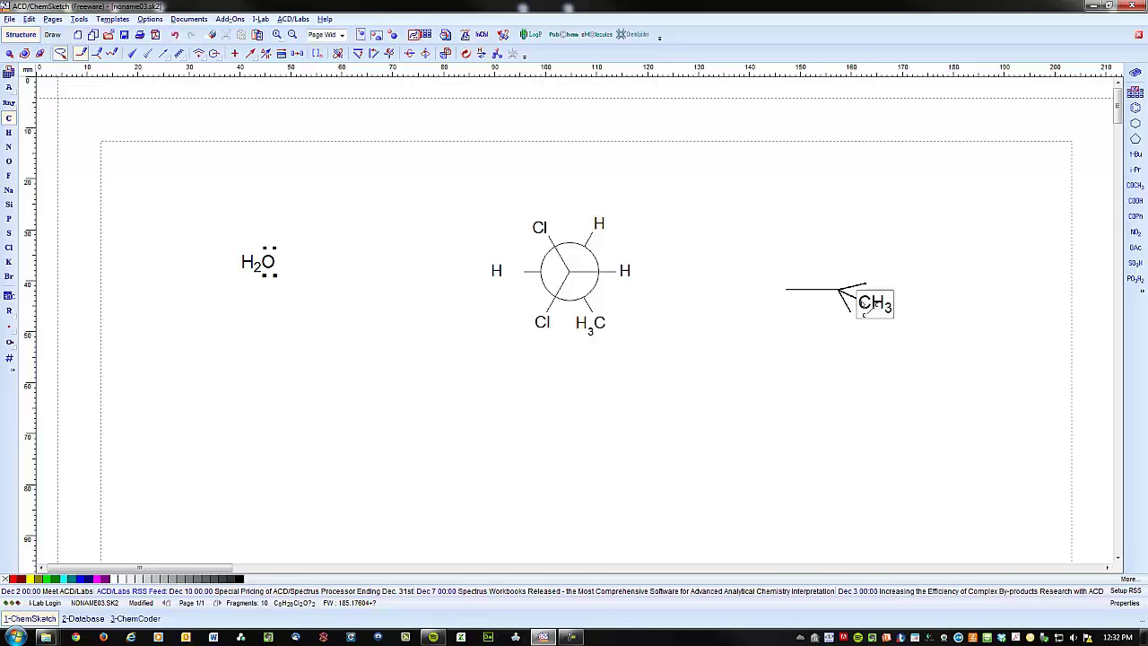
click(841, 303)
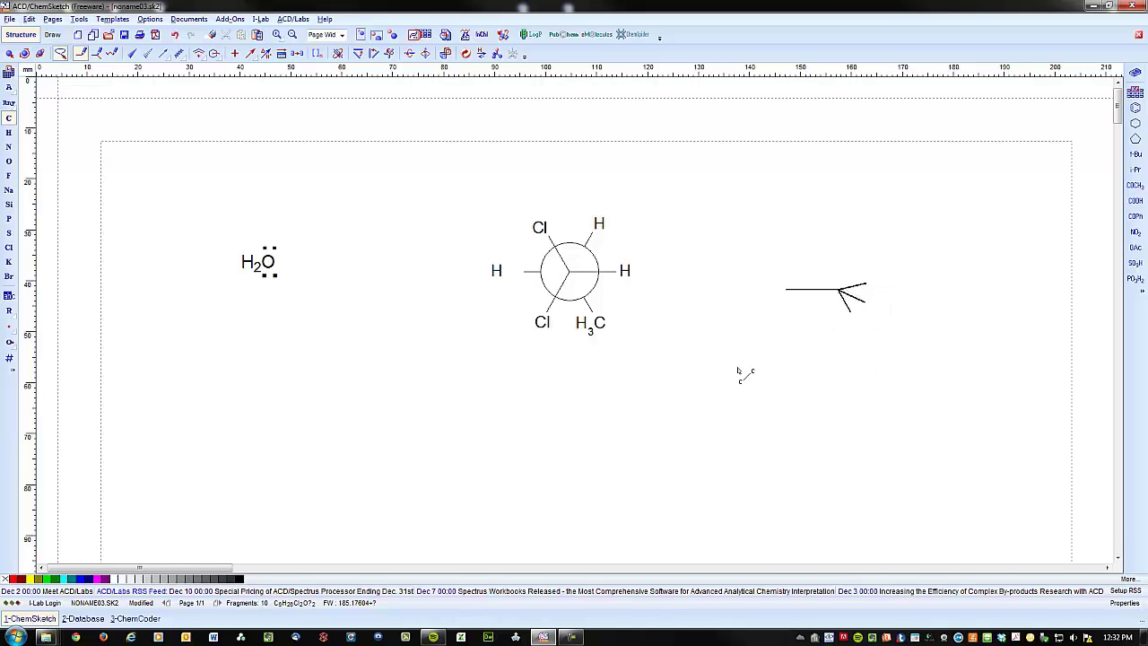